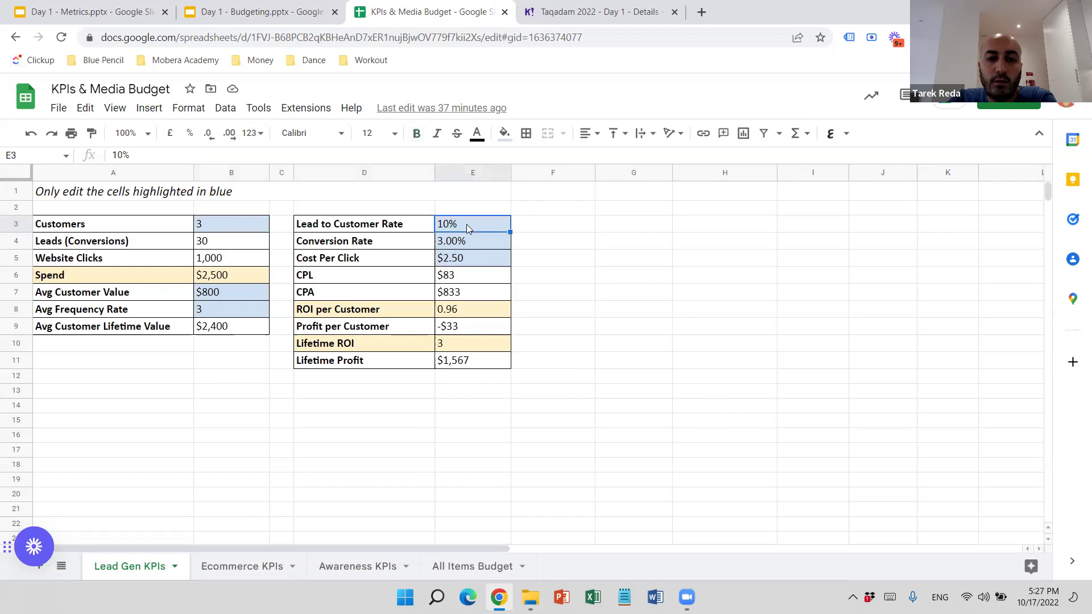
left_click(230, 245)
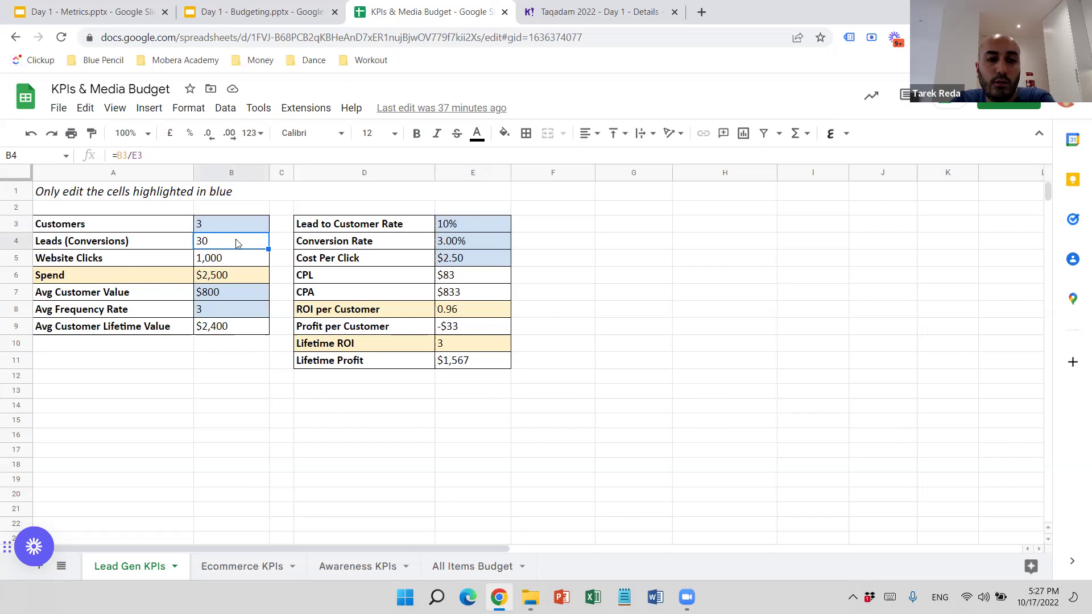
left_click(477, 242)
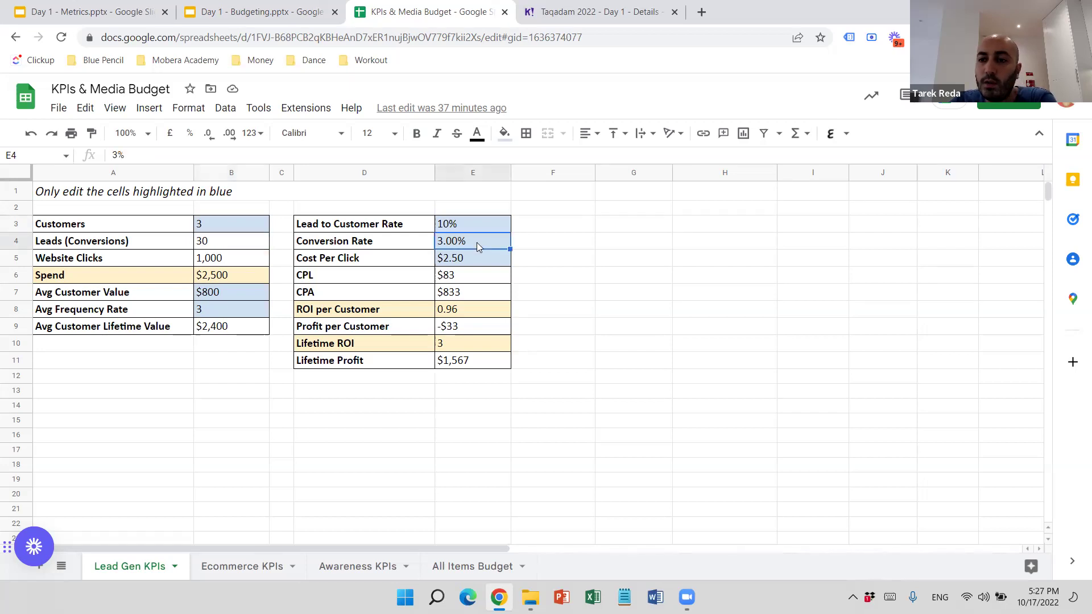
left_click(231, 263)
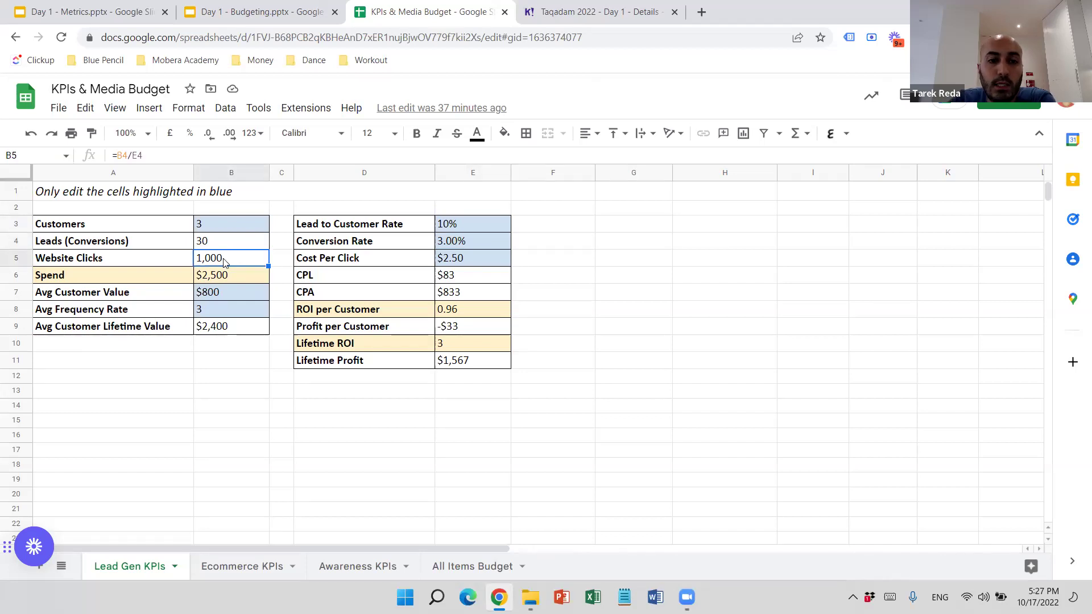
left_click(476, 266)
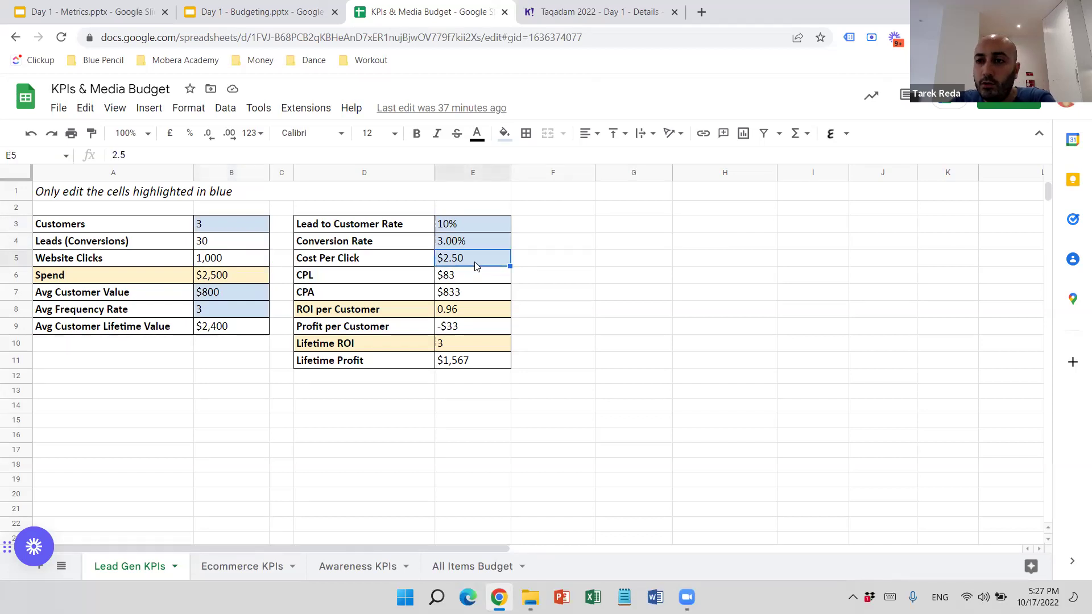
left_click(236, 276)
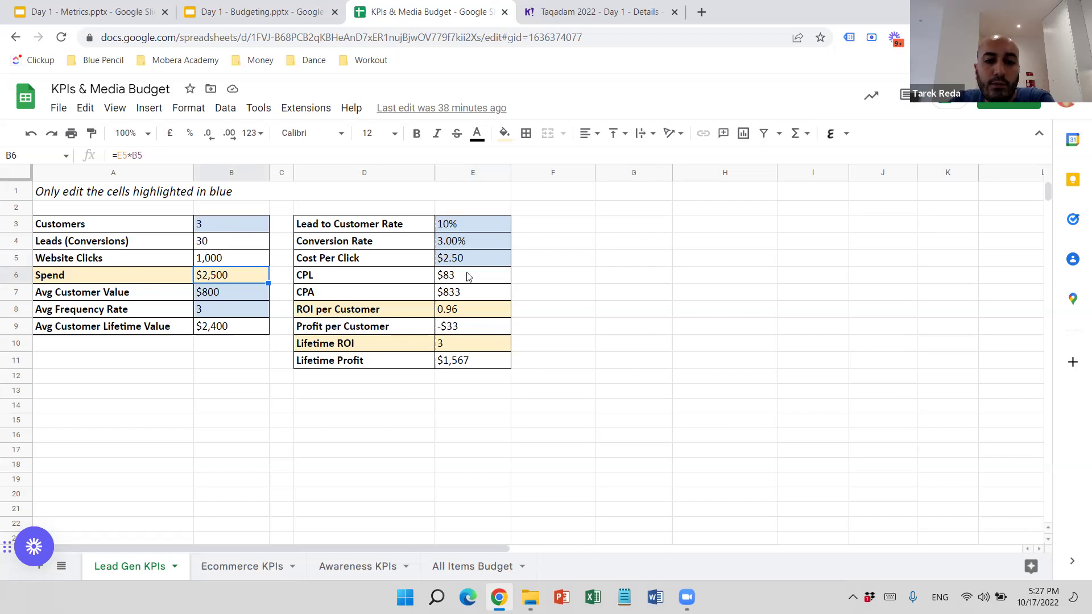
left_click(459, 280)
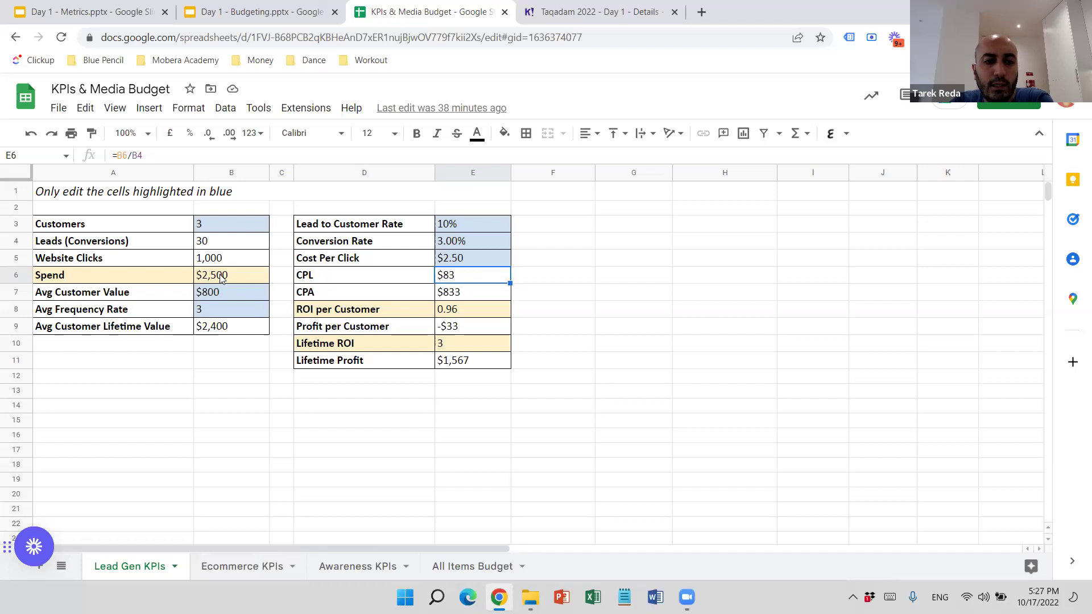
left_click(465, 297)
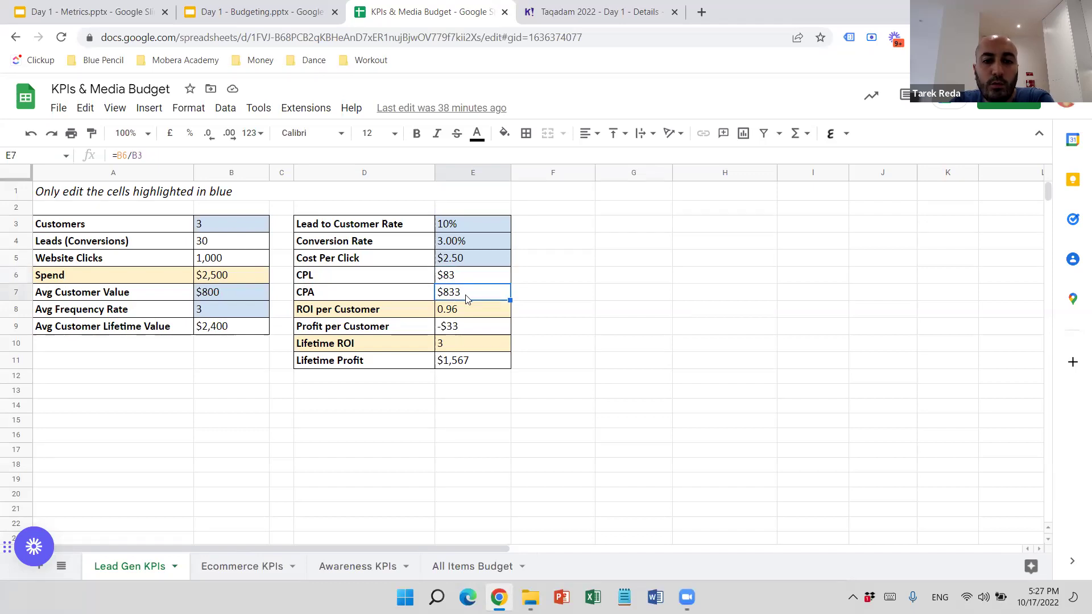
left_click(228, 278)
left_click(229, 227)
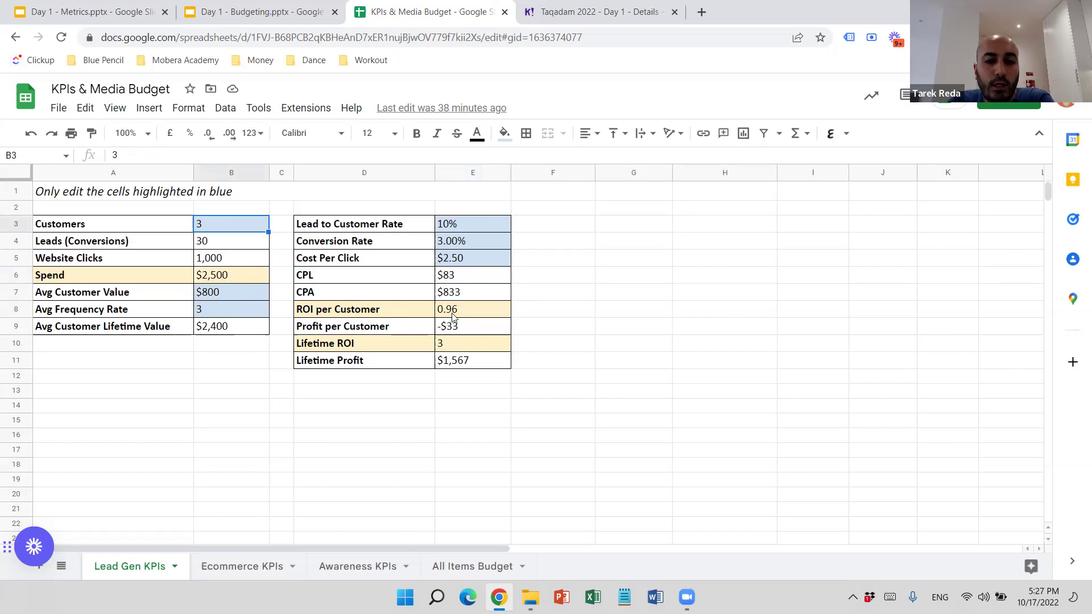
left_click(211, 294)
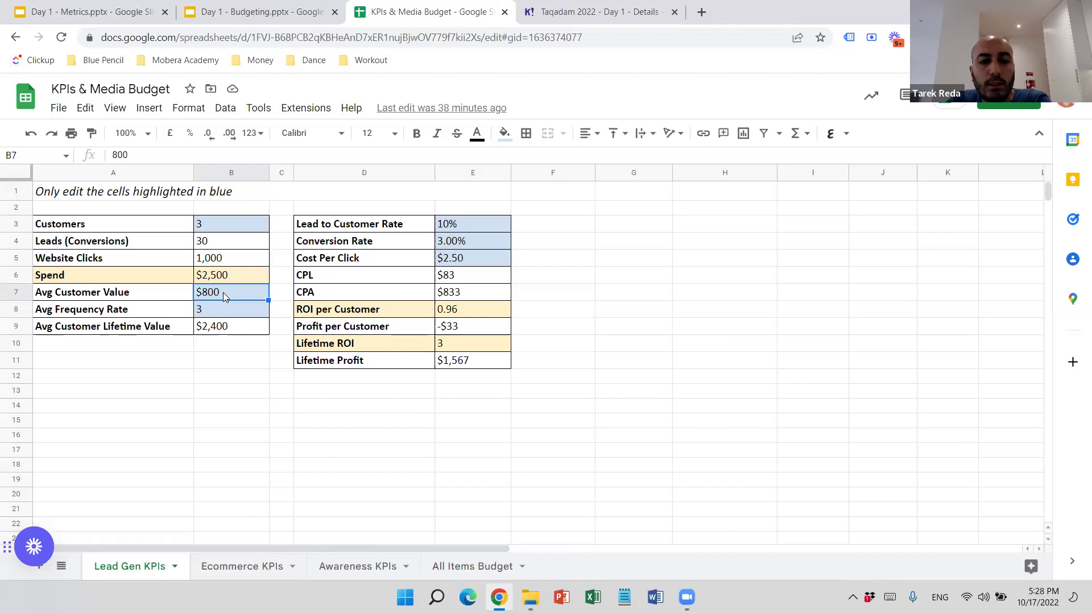
left_click(457, 312)
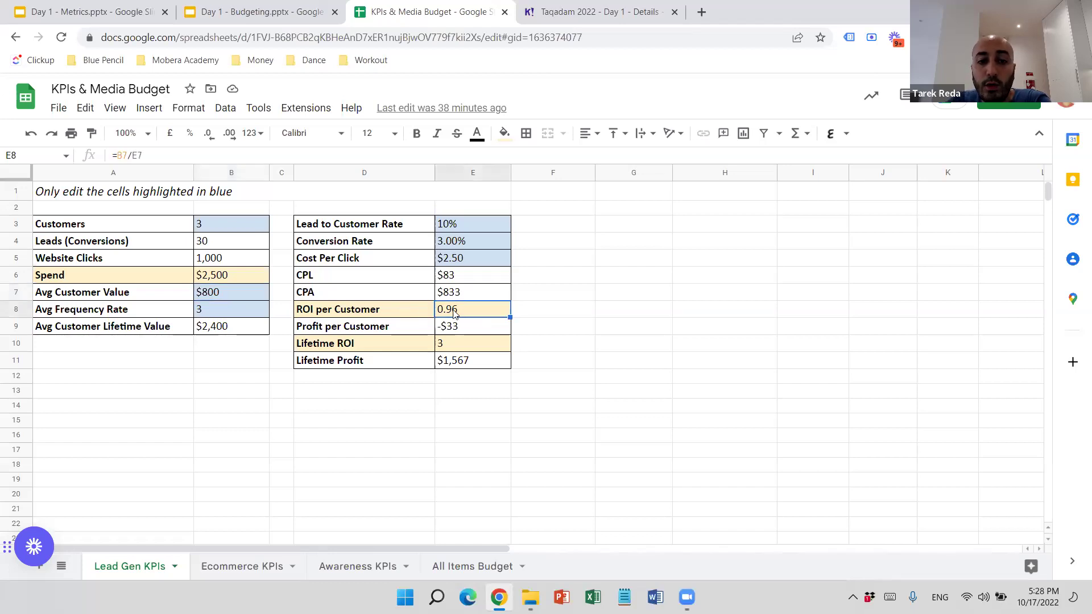
left_click(458, 292)
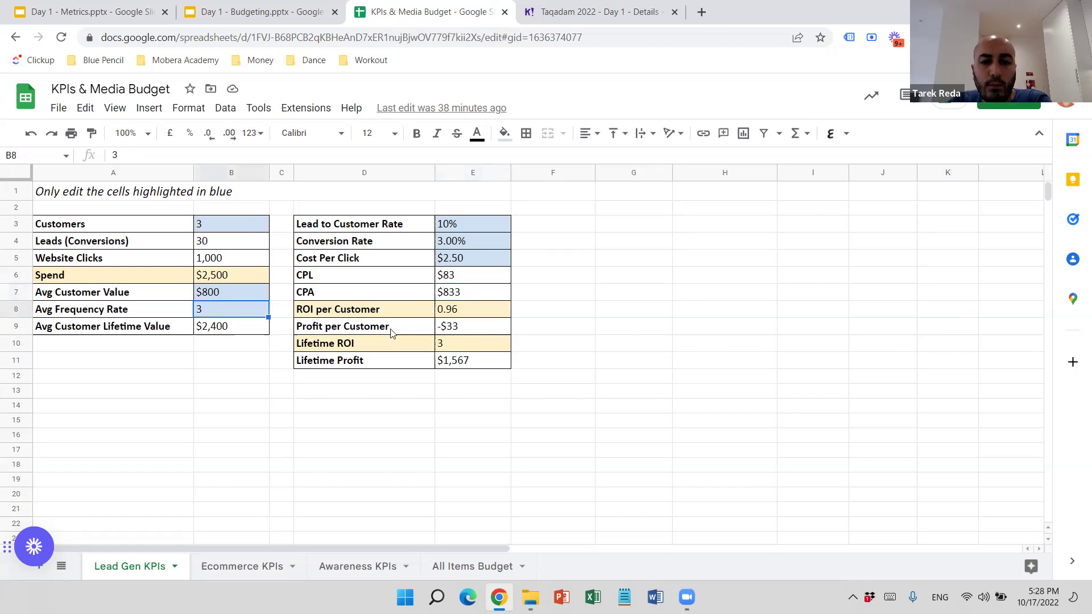
left_click_drag(390, 329, 465, 331)
left_click(465, 331)
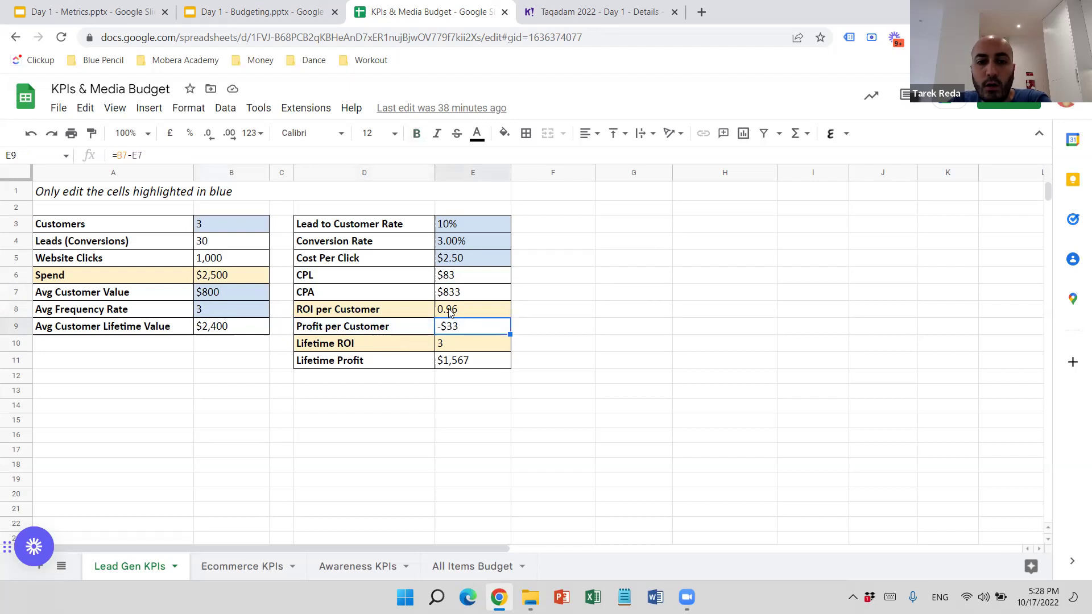
left_click(224, 314)
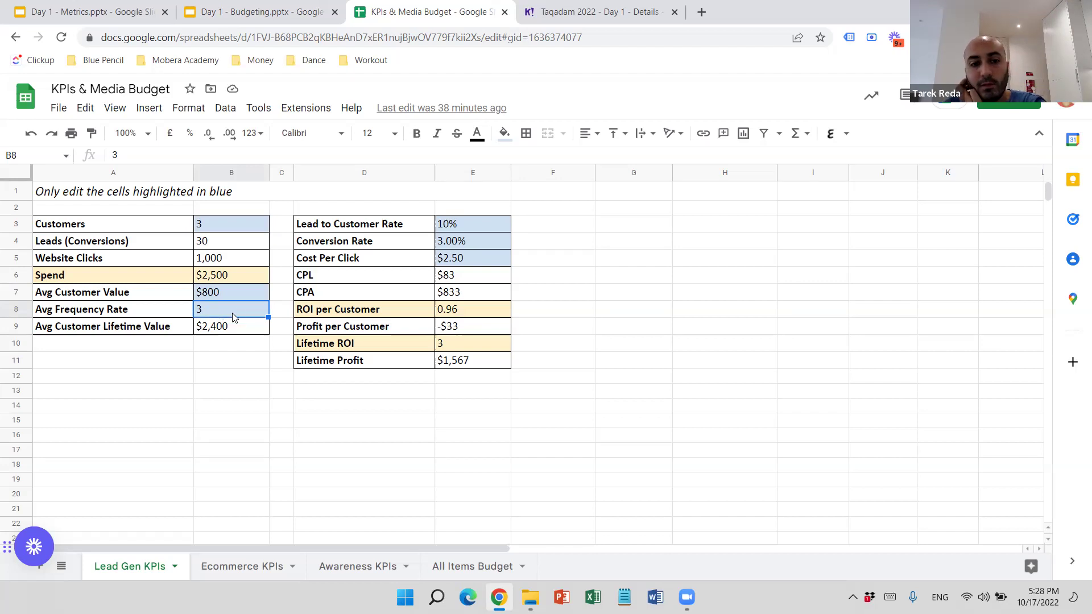
left_click(227, 333)
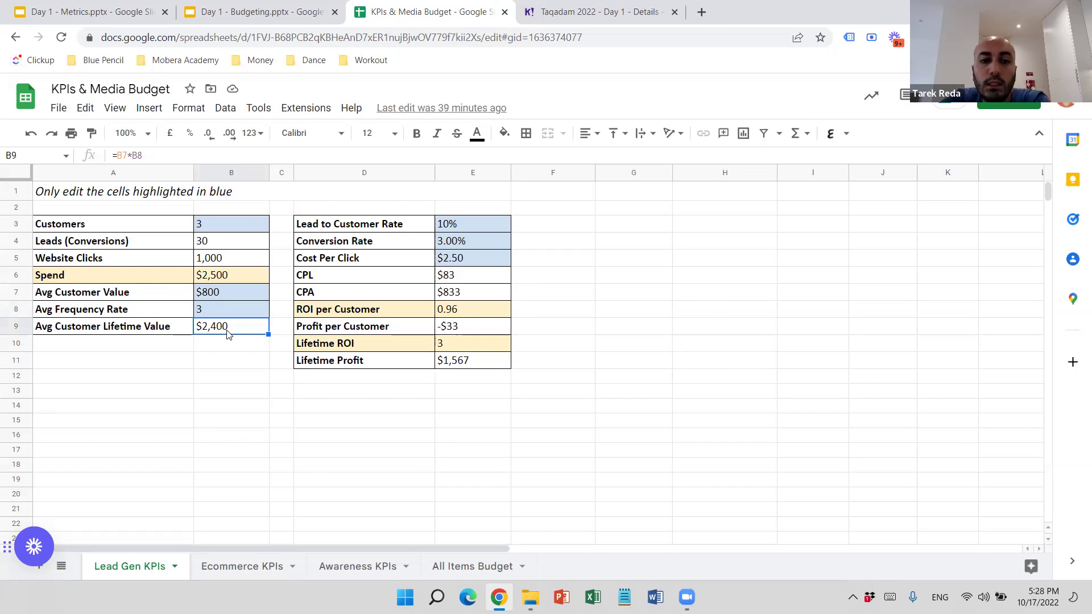
left_click(422, 348)
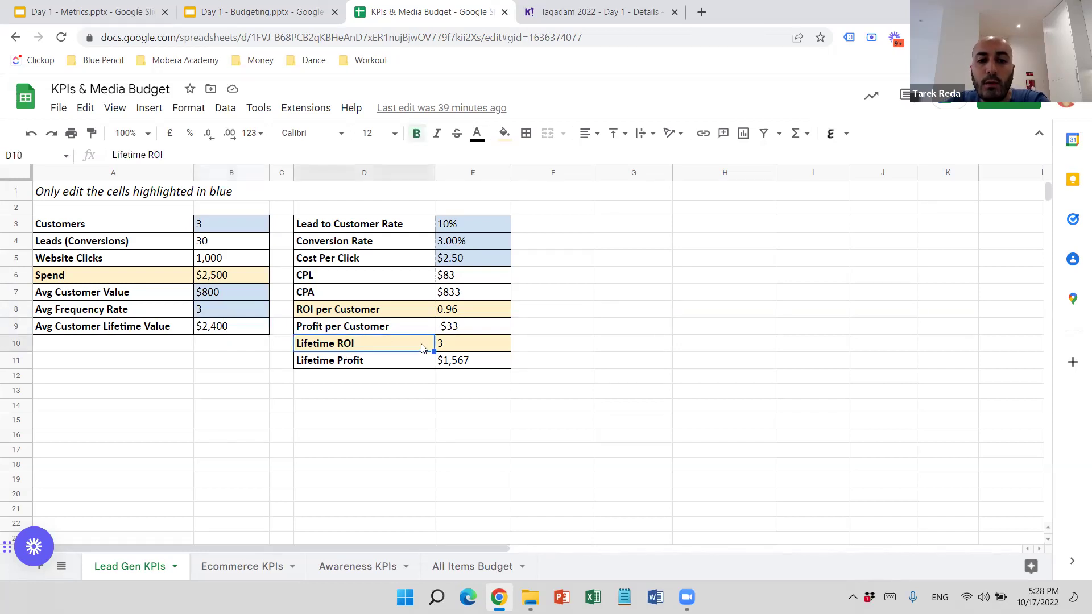
left_click(452, 347)
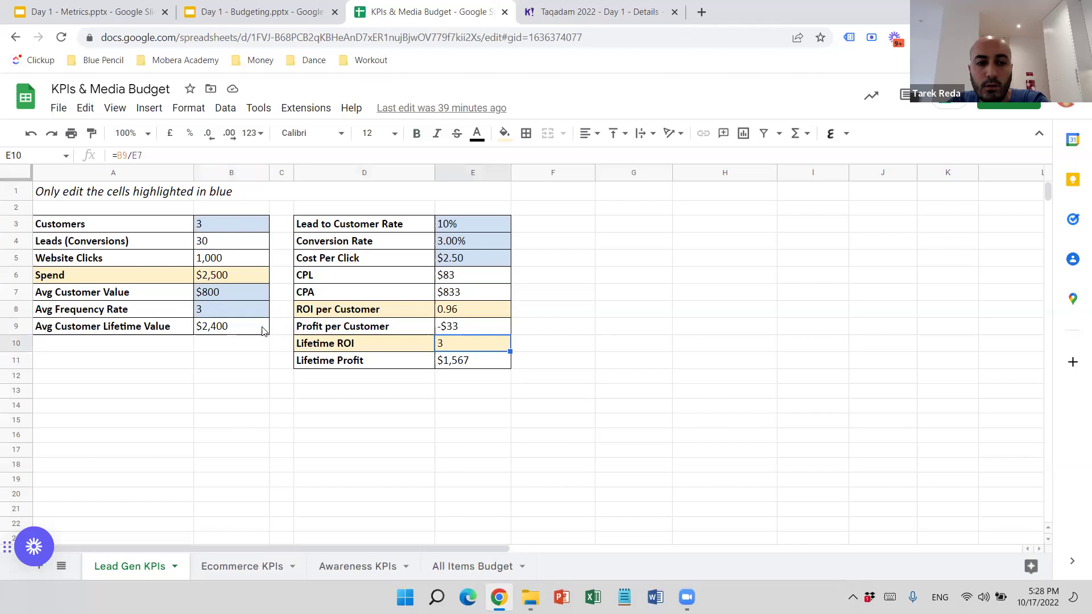
left_click(216, 330)
left_click(464, 294)
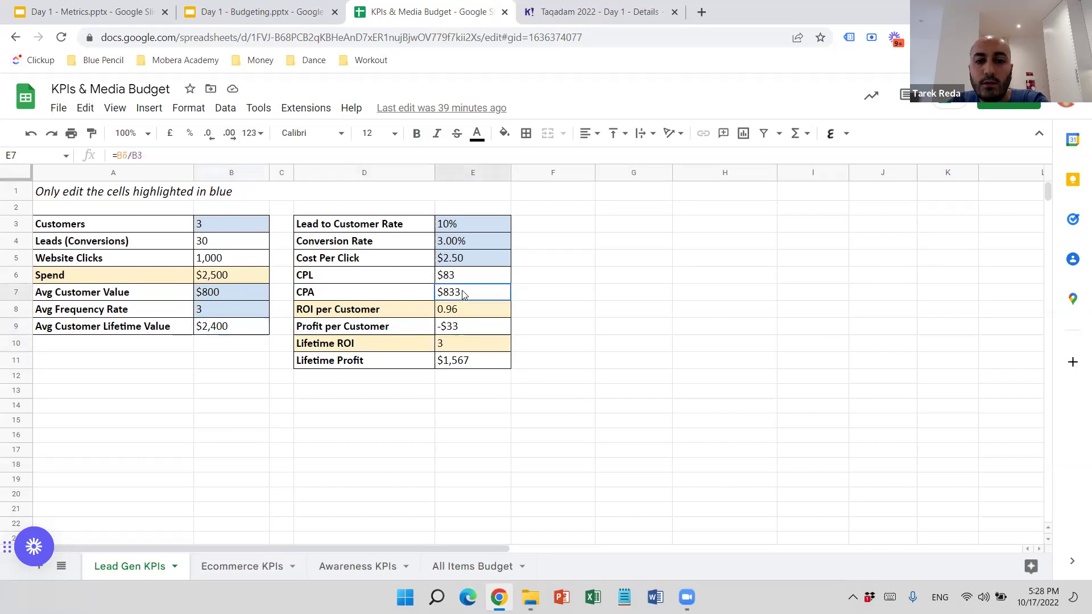
left_click(480, 344)
left_click(472, 364)
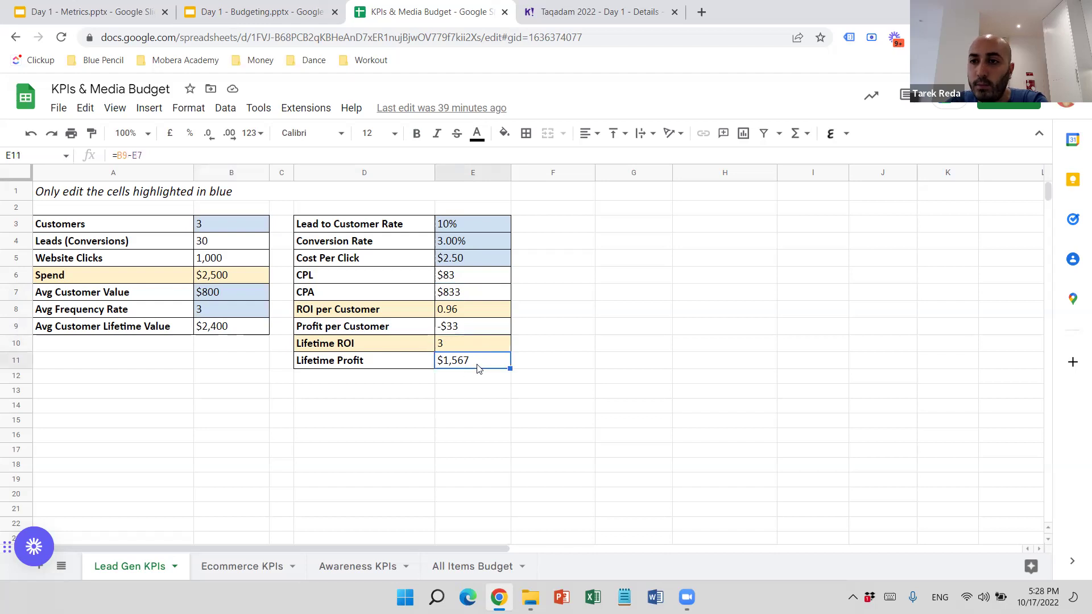
left_click(478, 395)
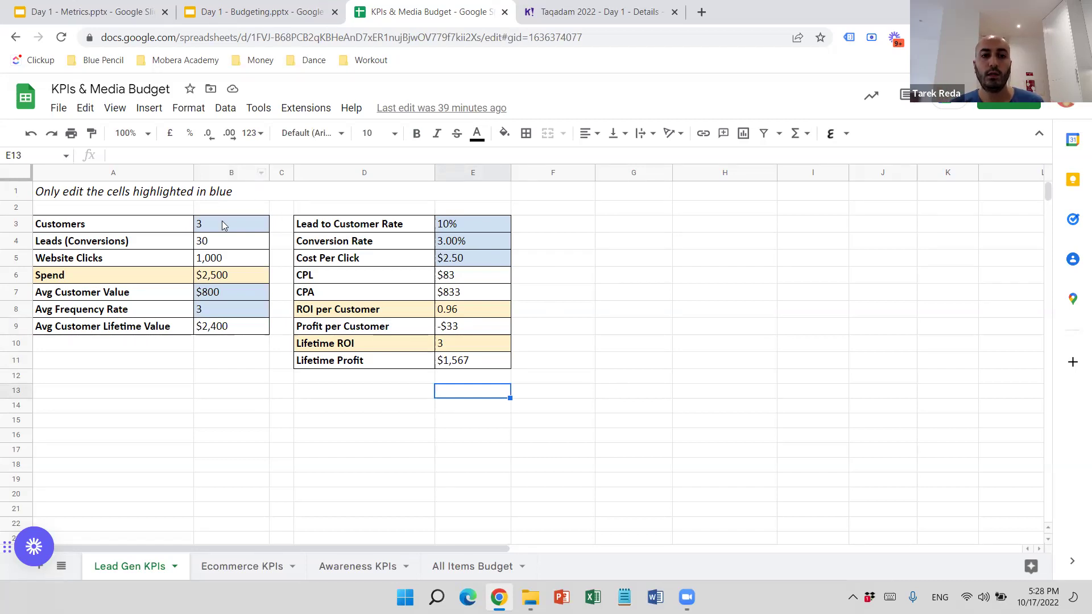
left_click(171, 195)
left_click(444, 226)
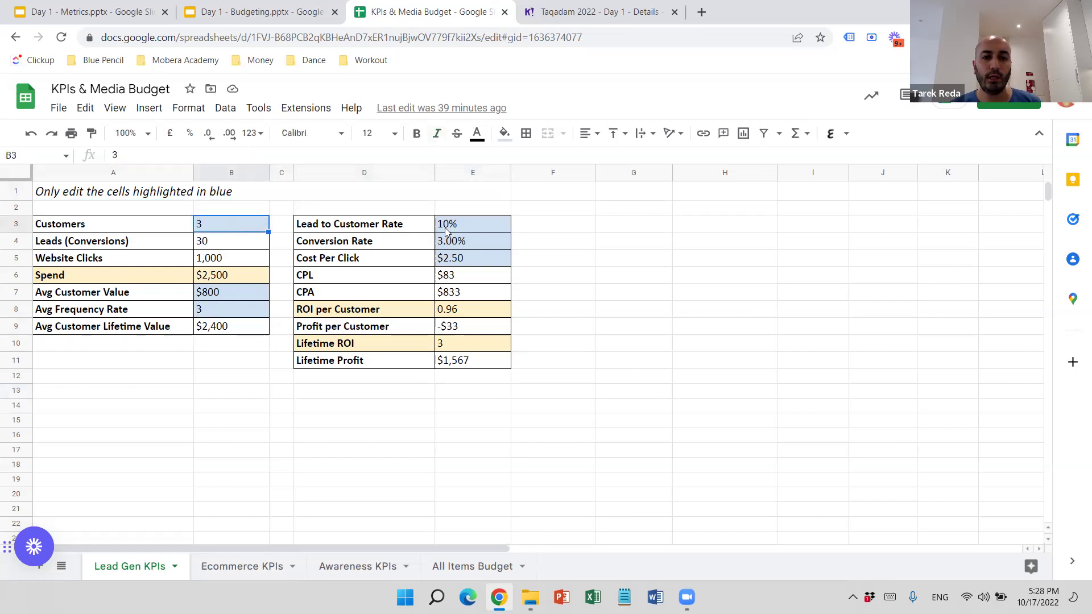
left_click_drag(470, 244, 472, 260)
left_click_drag(228, 294, 227, 307)
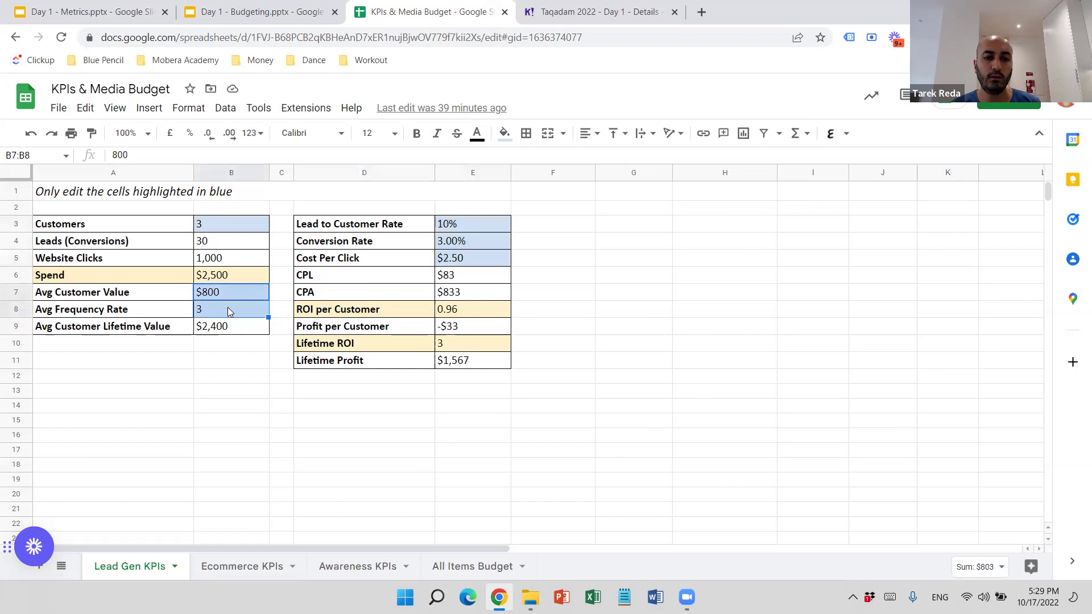
left_click(230, 229)
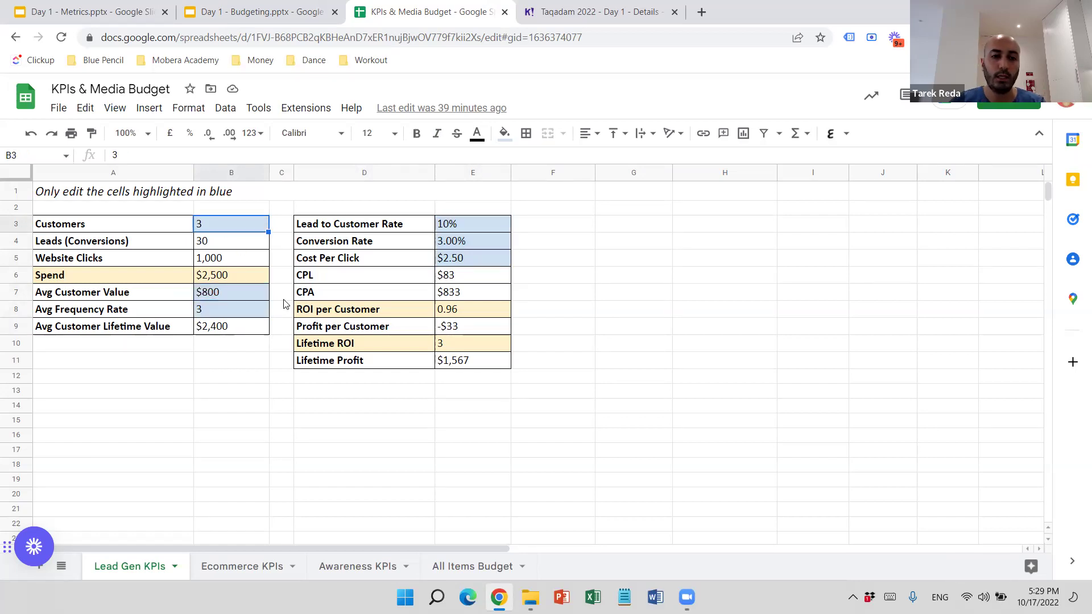
Step: Set Customers to 10, Lead to Customer Rate to 20%, Conversion Rate to 7% and CPC to $1.80
type("10")
left_click(281, 391)
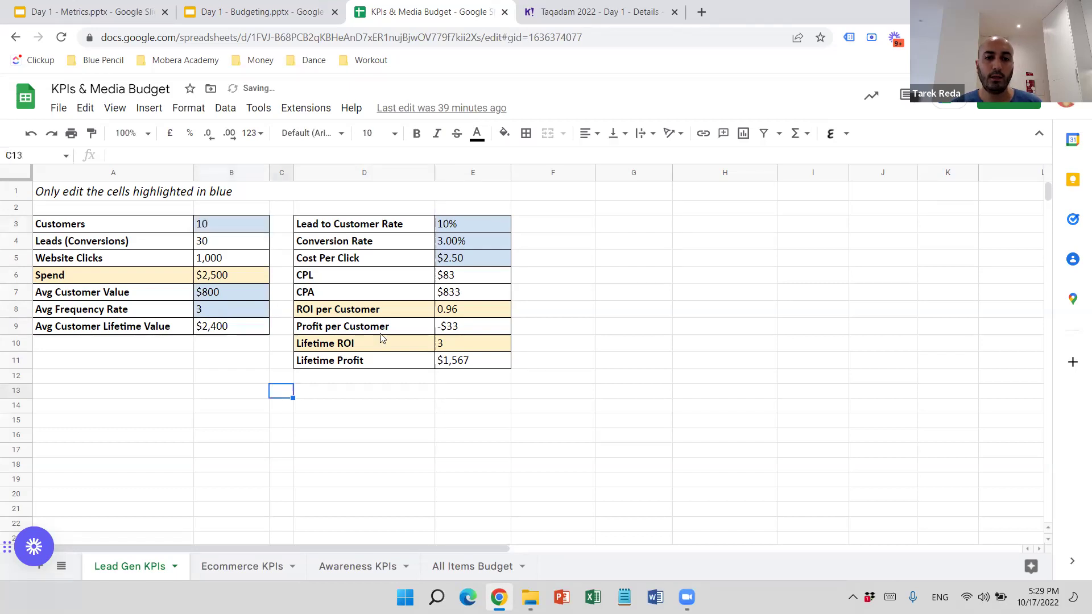
left_click(460, 223)
type("20")
key("Return")
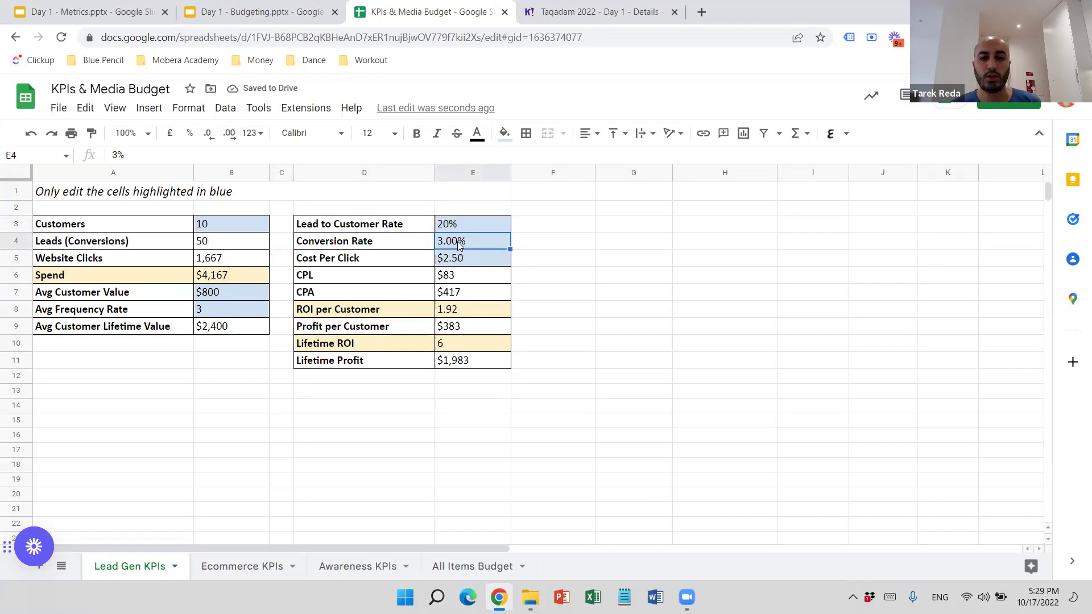
type("7")
key("Return")
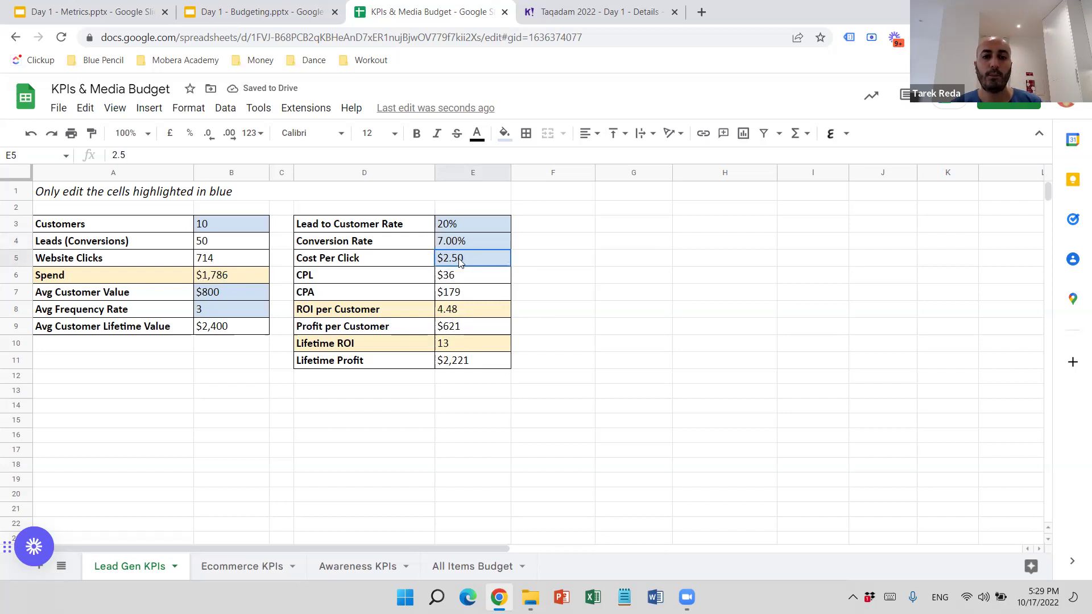
type("1.8")
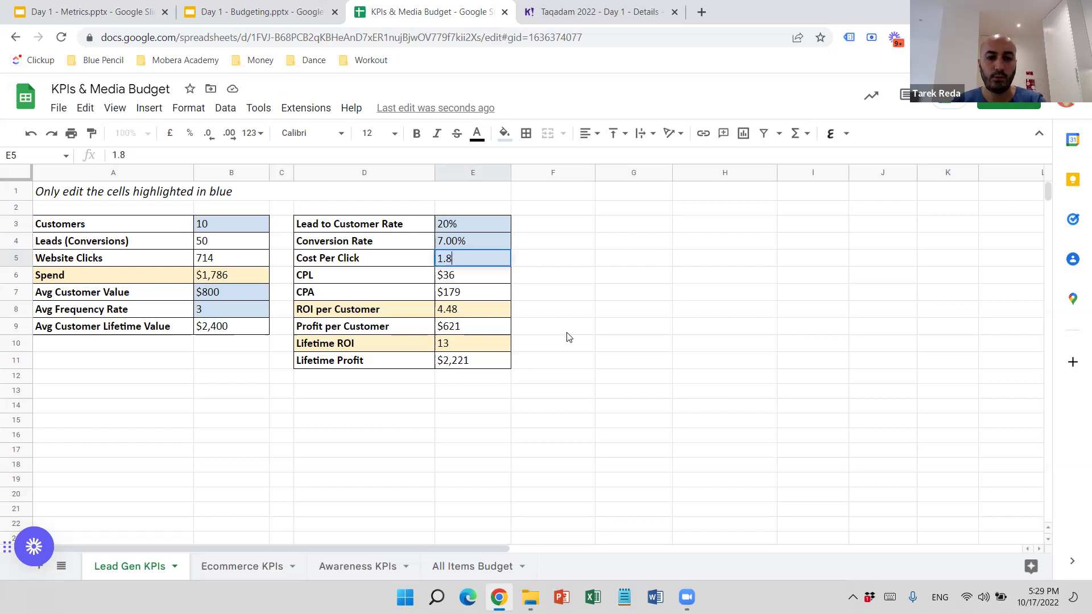
key("Return")
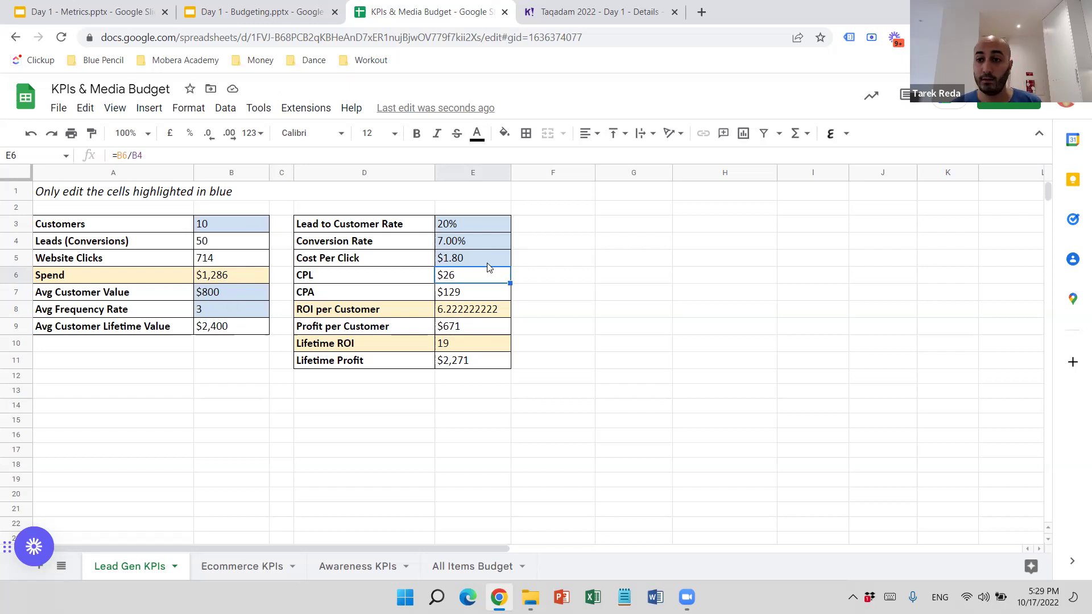
Step: Set Avg Frequency Rate to 1 and Avg Customer Value to $300
left_click(603, 341)
left_click(225, 313)
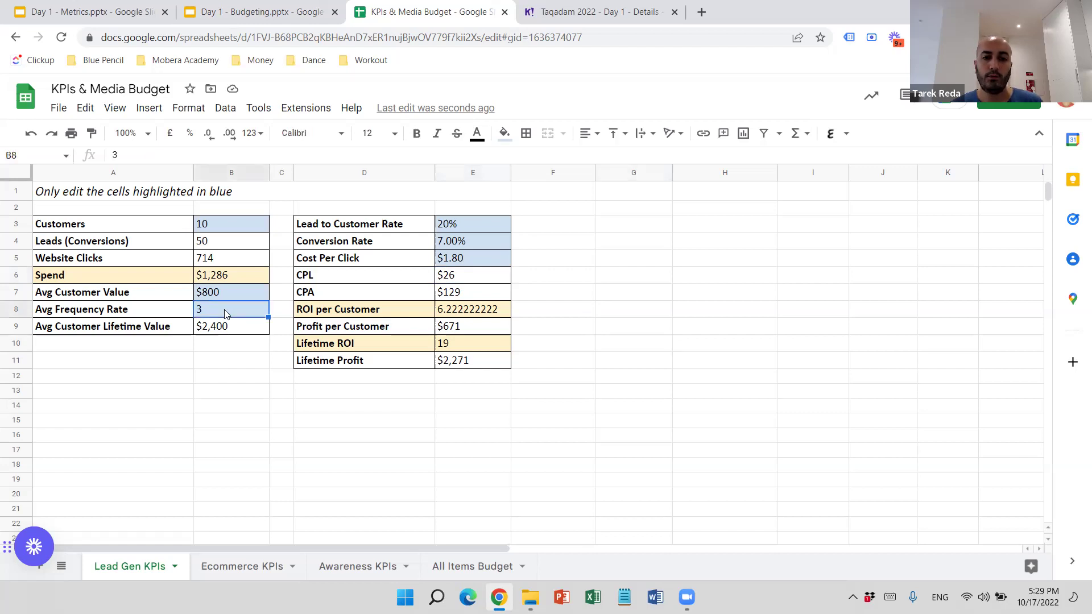
type("1")
left_click(253, 364)
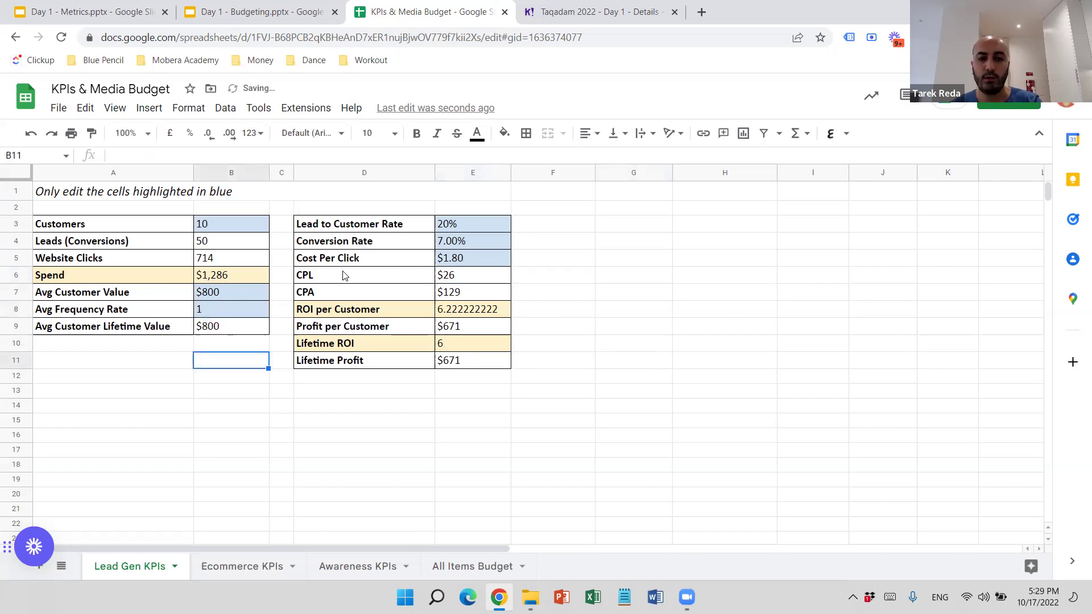
left_click(242, 290)
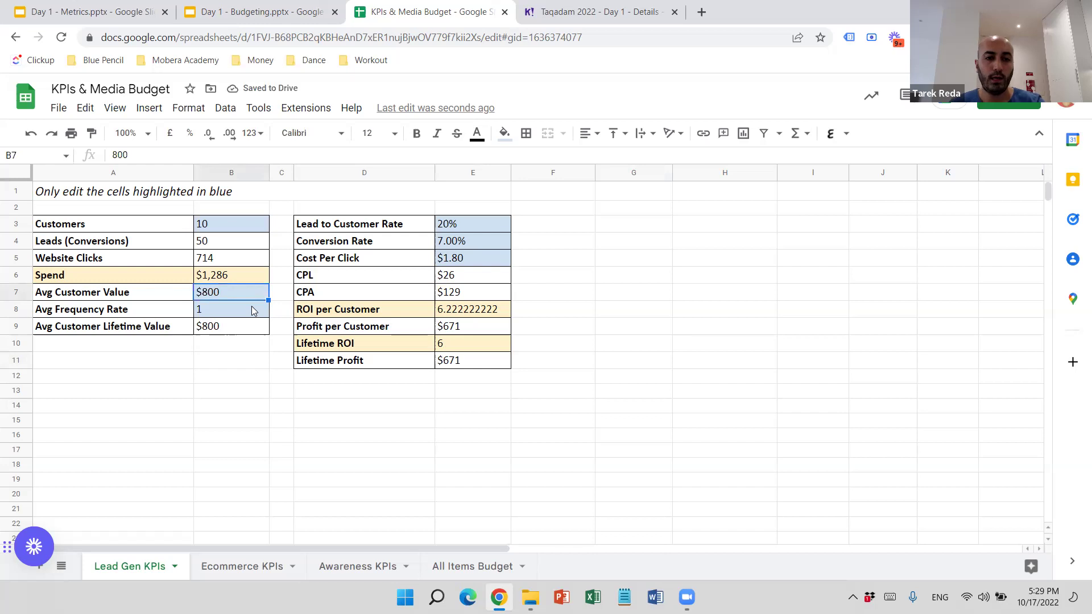
type("300")
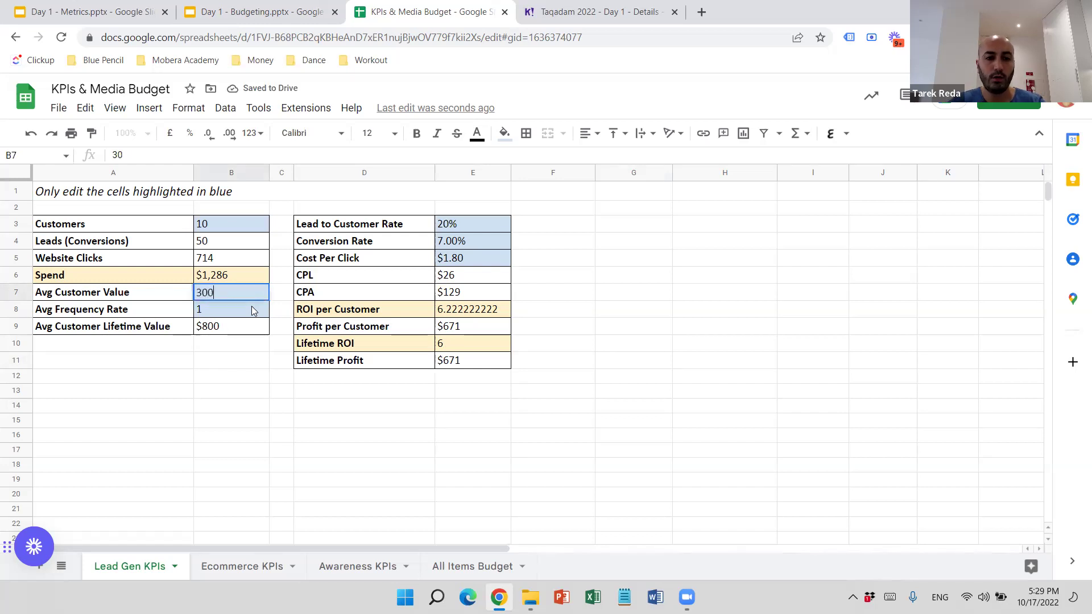
left_click(363, 435)
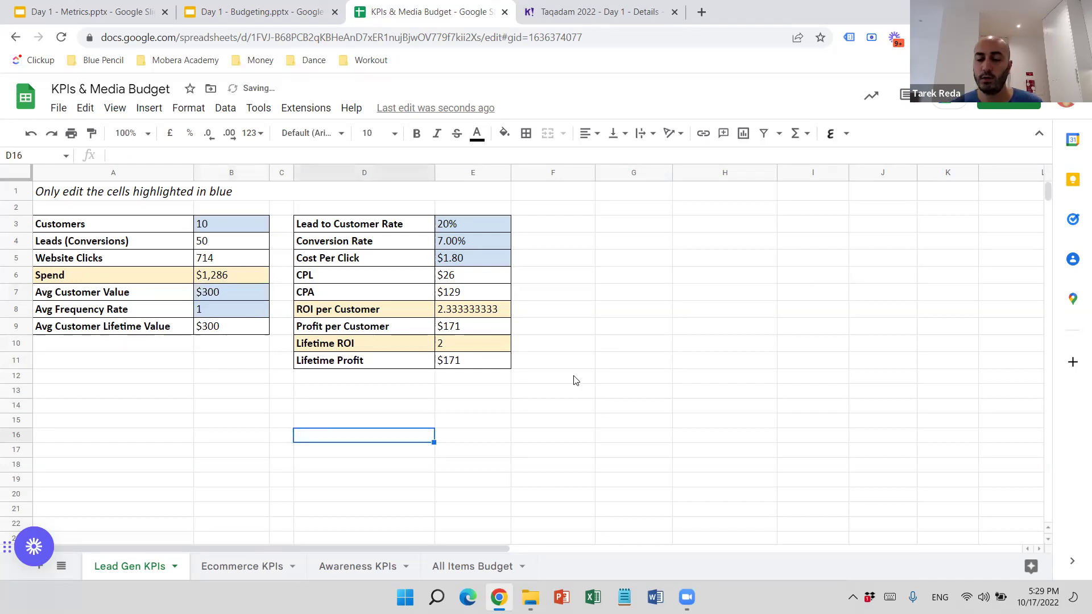
Step: Copy Lifetime ROI in E10 and paste its format only onto ROI per Customer in E8
left_click(472, 343)
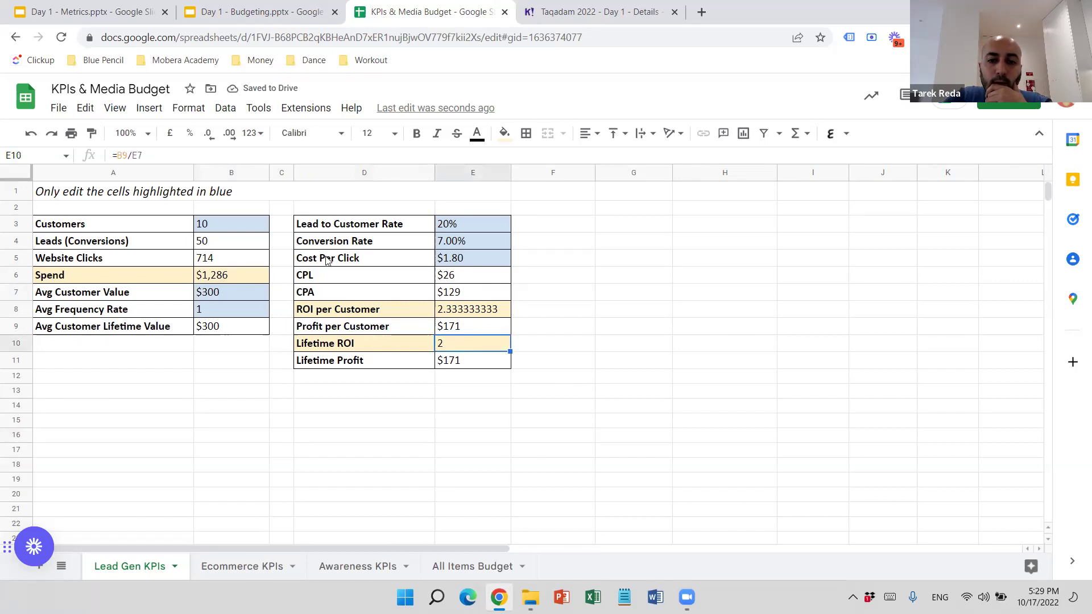
key("ctrl+c")
left_click(441, 309)
key("ctrl+alt+v")
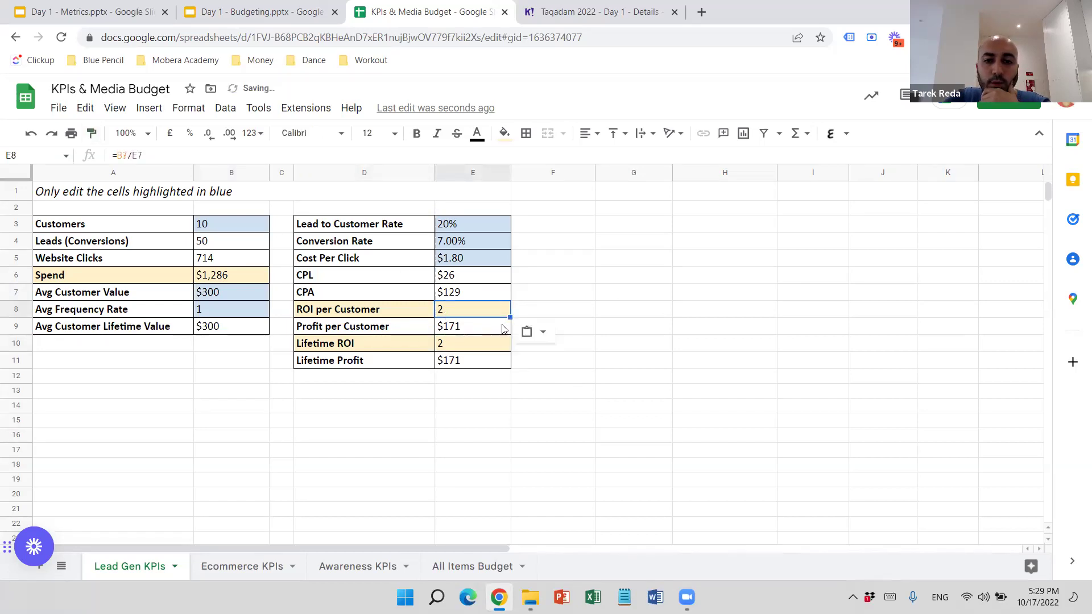
left_click(597, 341)
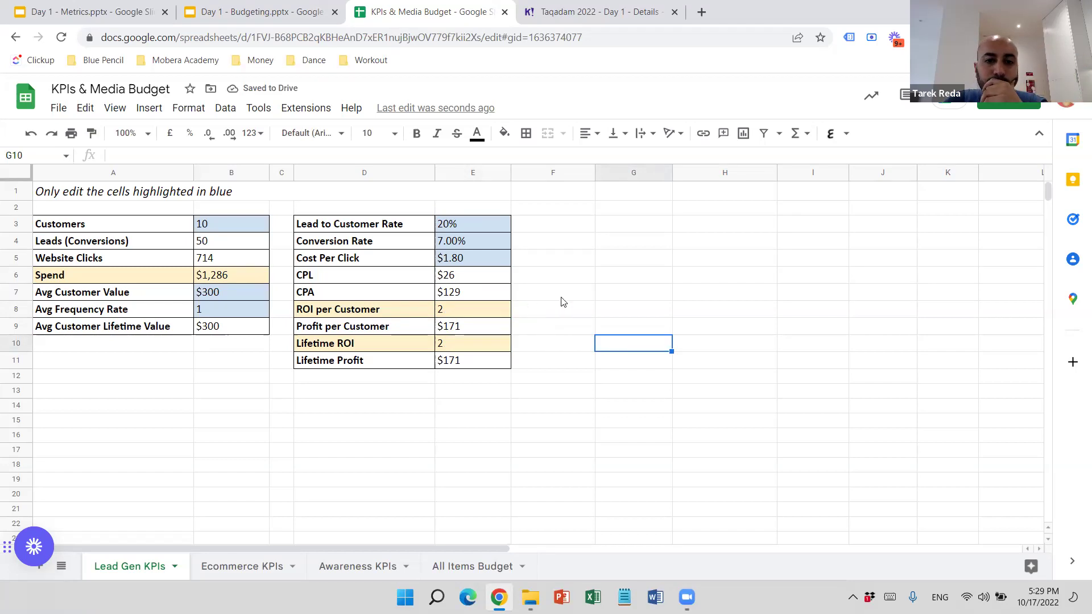
Step: Check the Customers value, then switch to the Ecommerce KPIs sheet
left_click(236, 225)
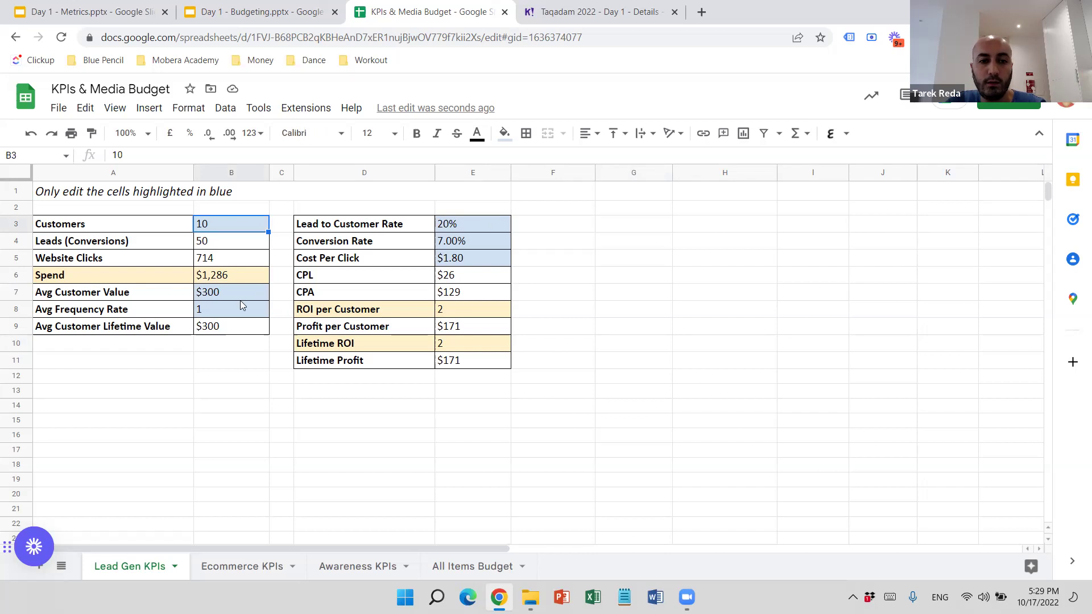
left_click(397, 399)
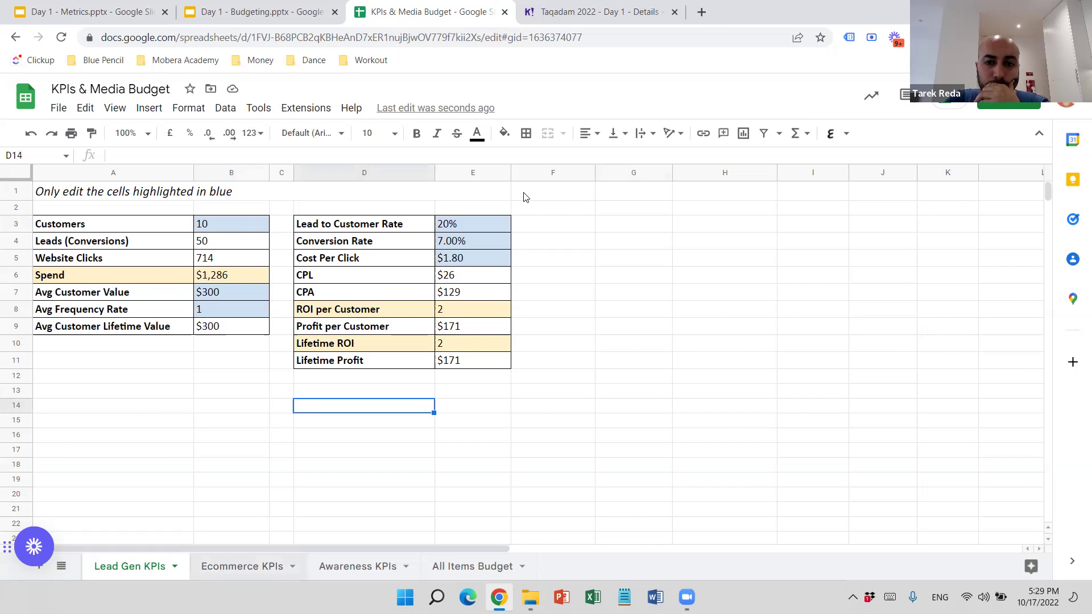
left_click(239, 568)
left_click(538, 449)
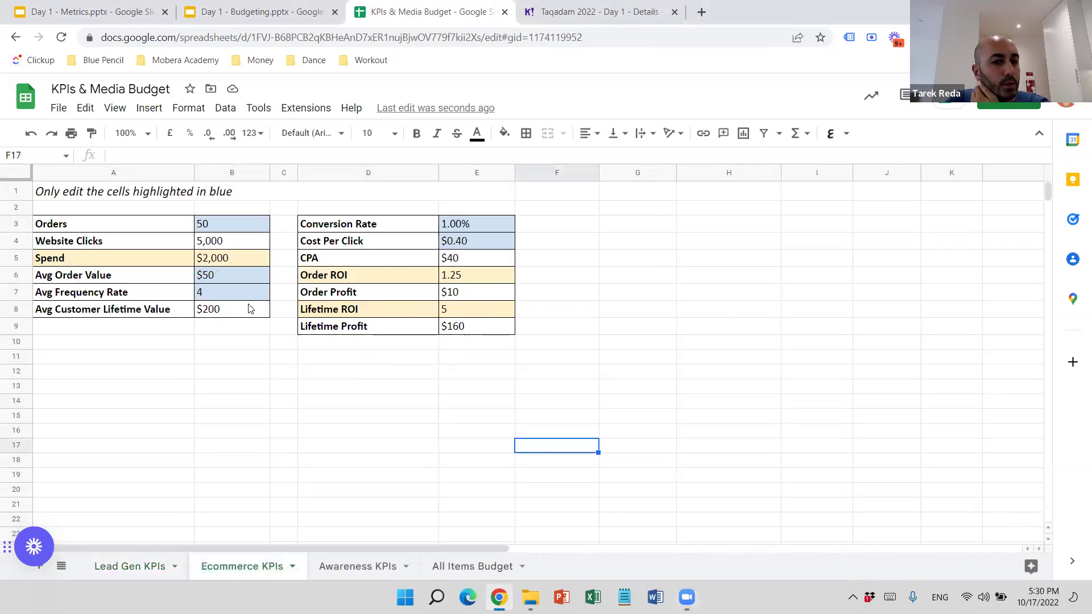
left_click(231, 225)
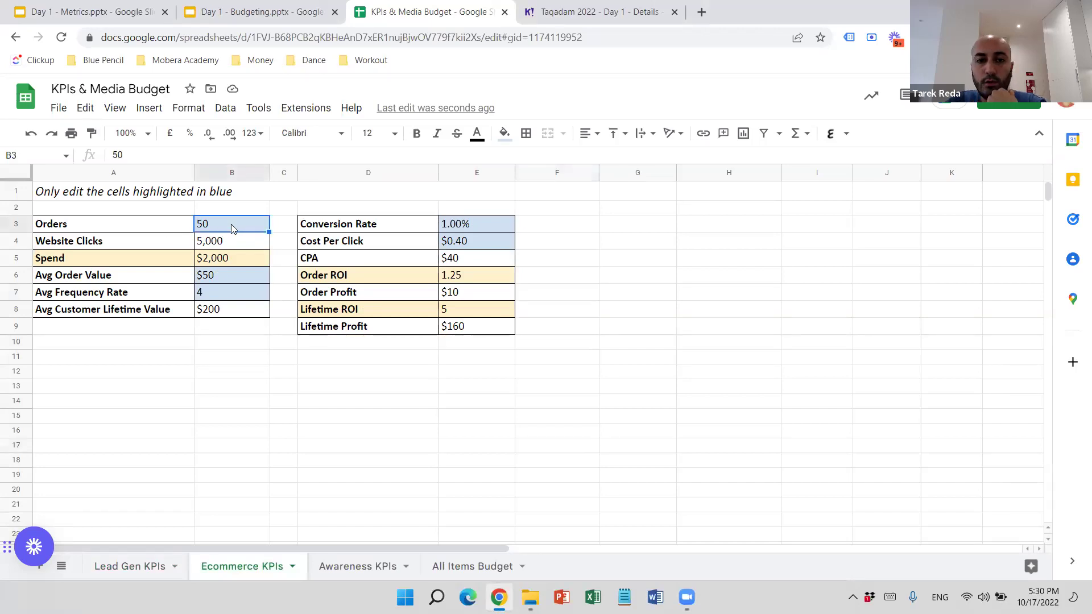
left_click(467, 224)
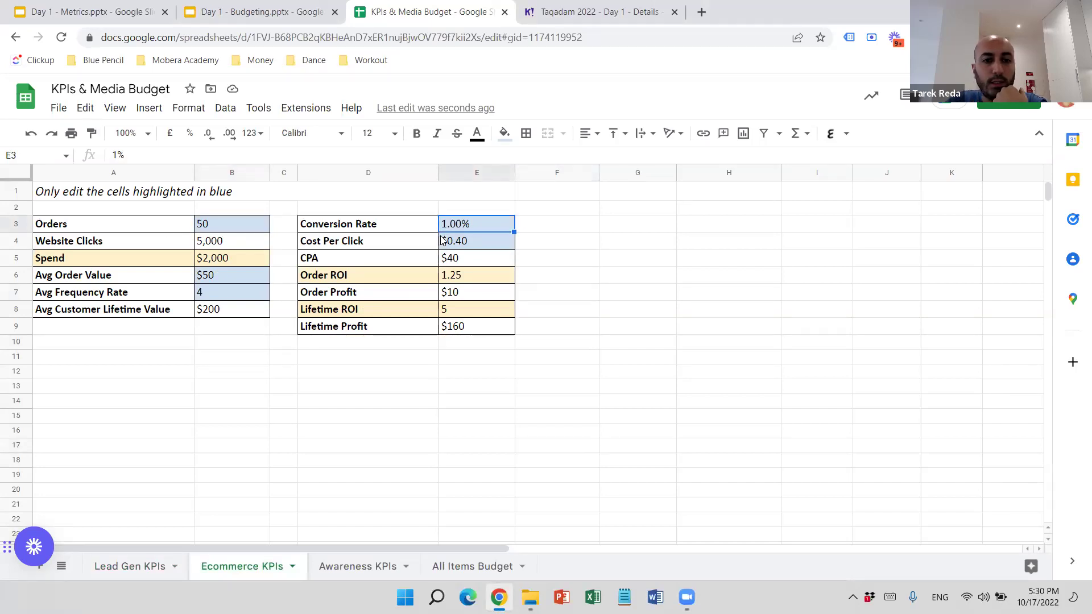
left_click(475, 242)
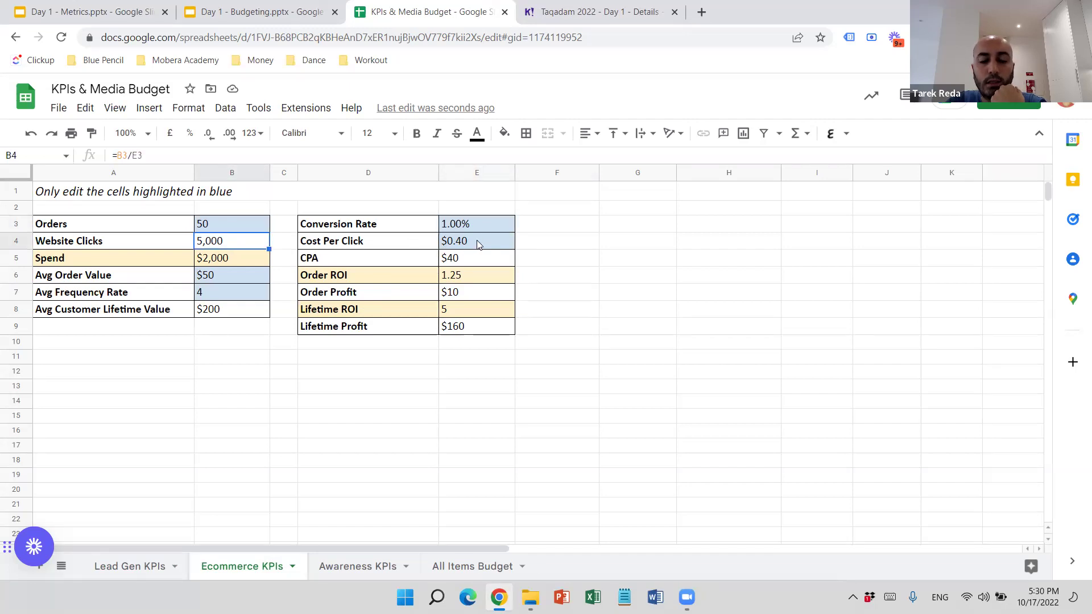
left_click(221, 262)
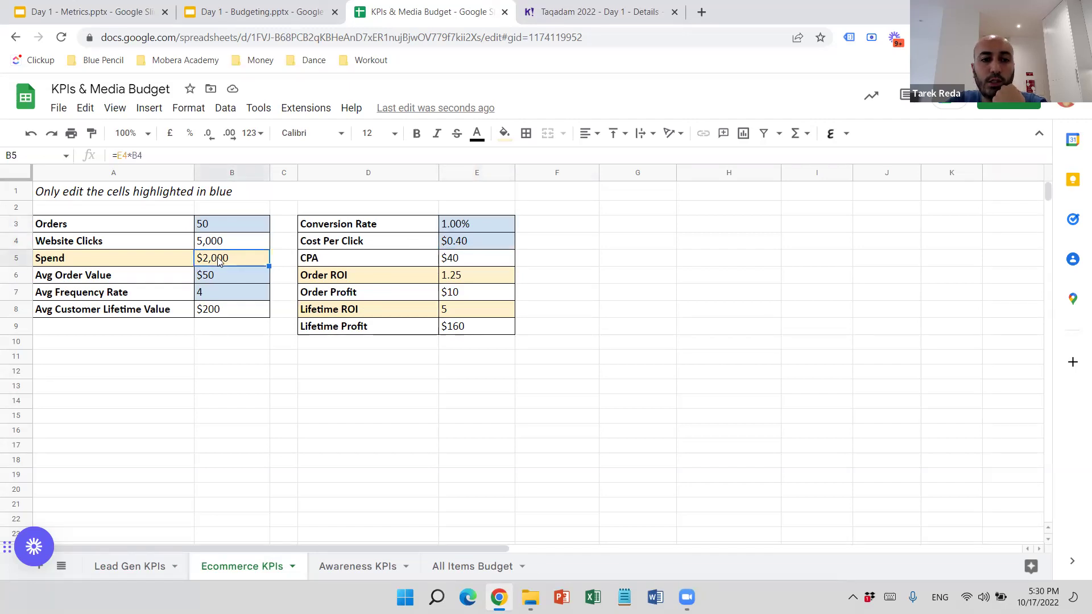
left_click(461, 262)
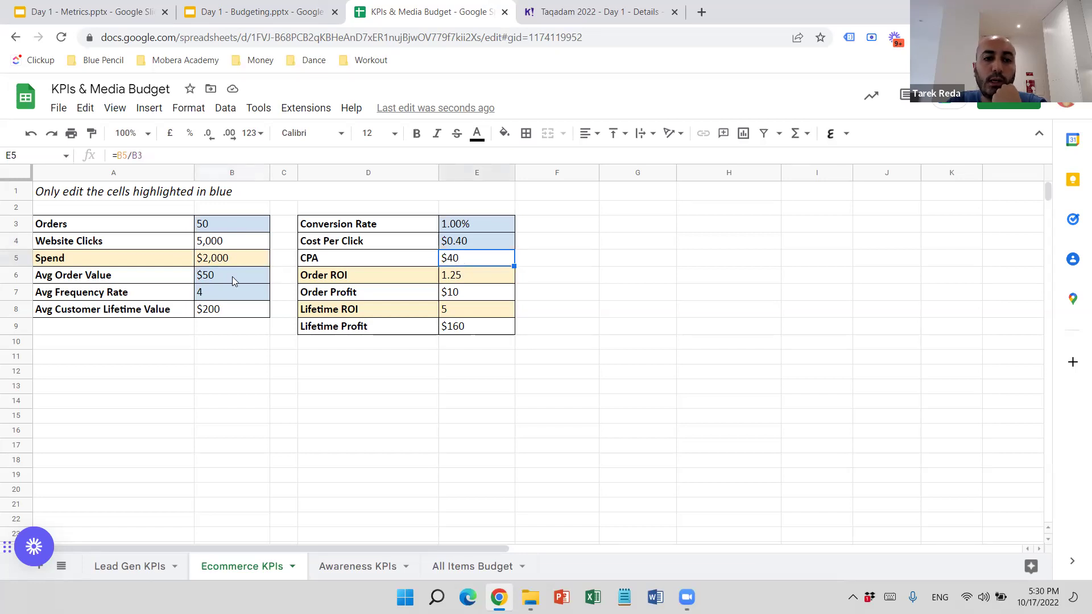
left_click(232, 279)
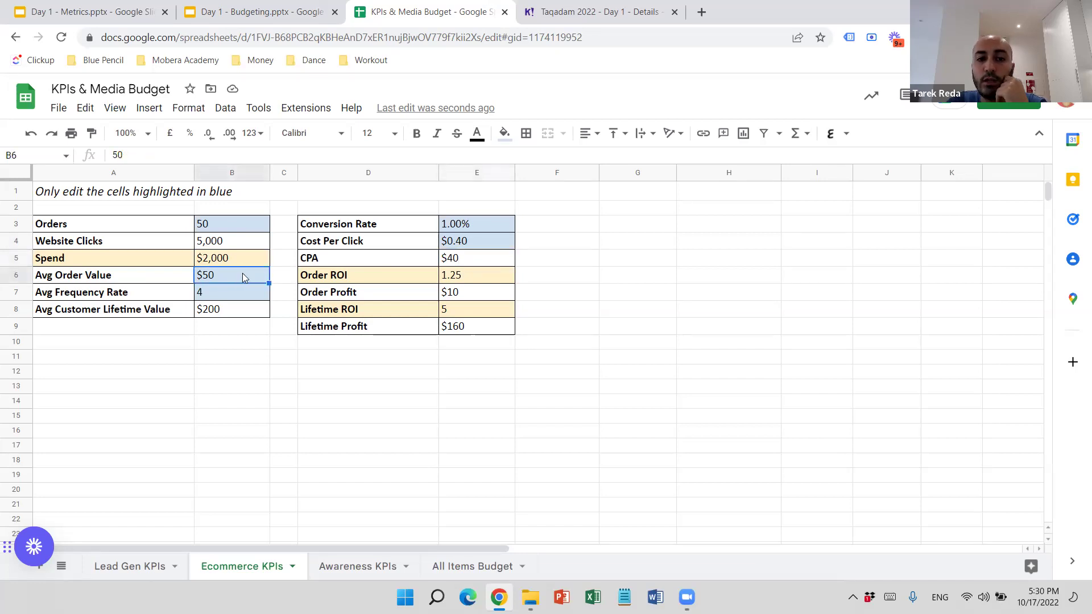
left_click(465, 278)
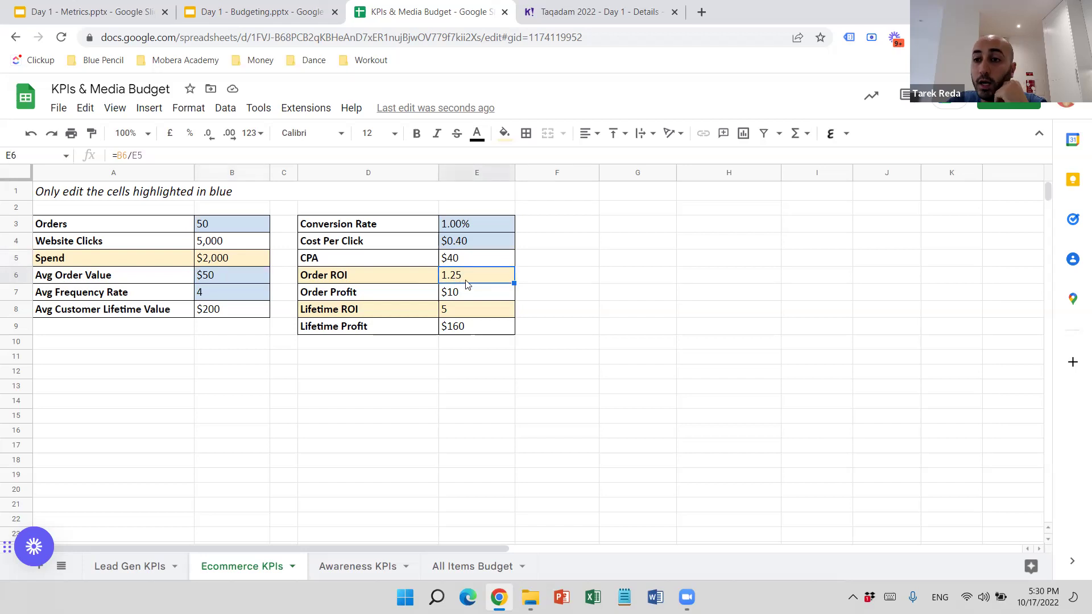
left_click(457, 297)
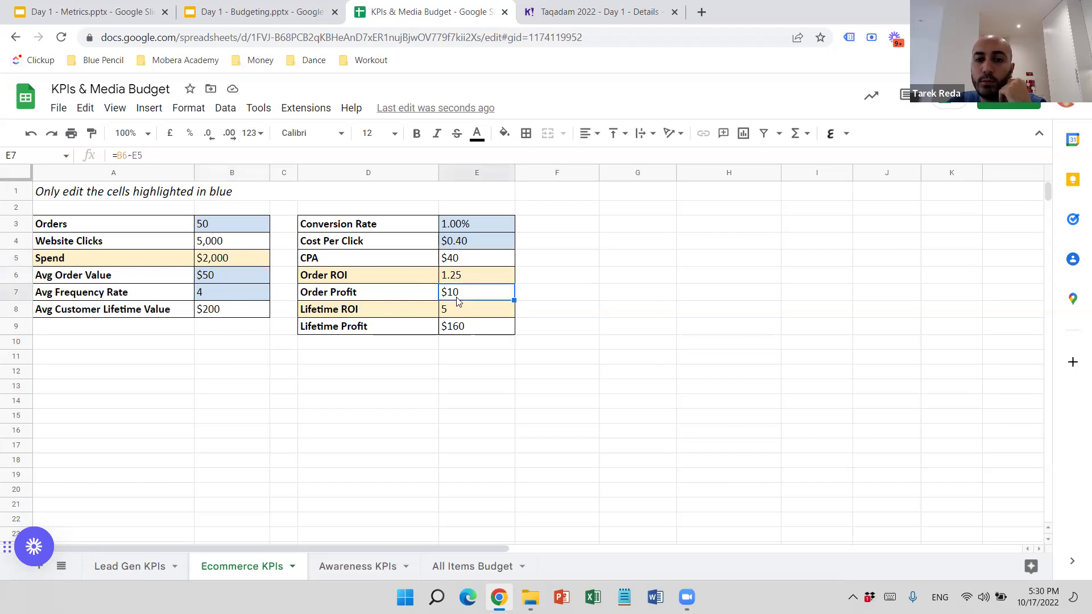
left_click(216, 297)
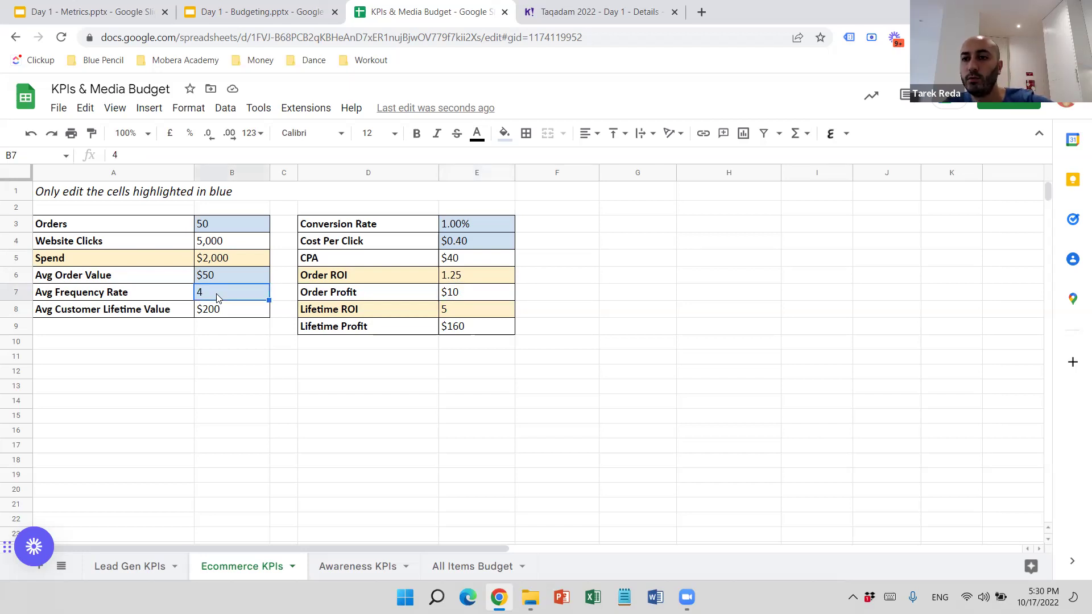
left_click(230, 316)
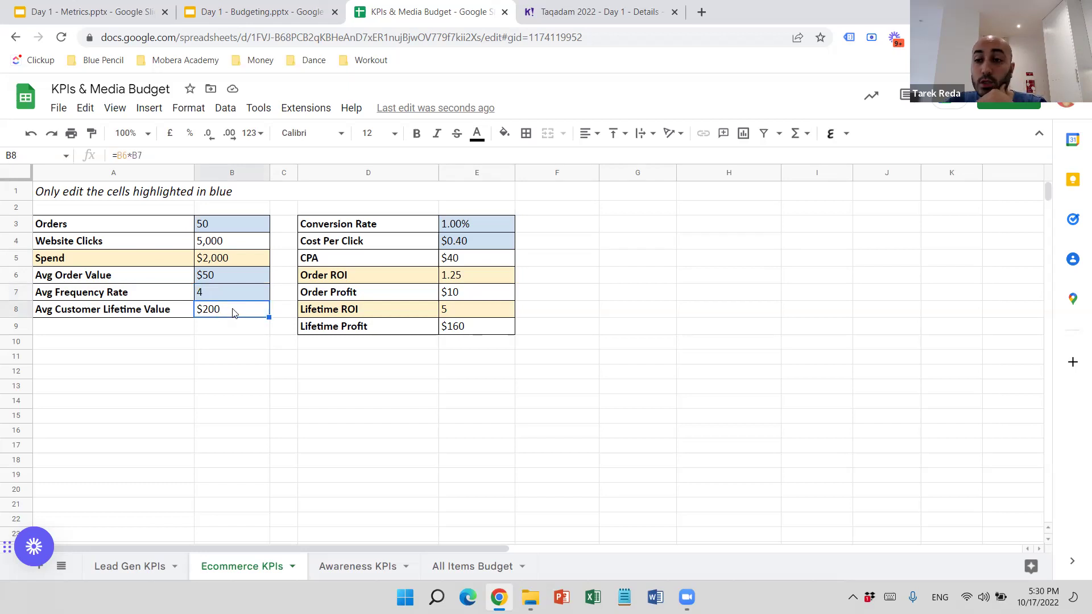
left_click(461, 313)
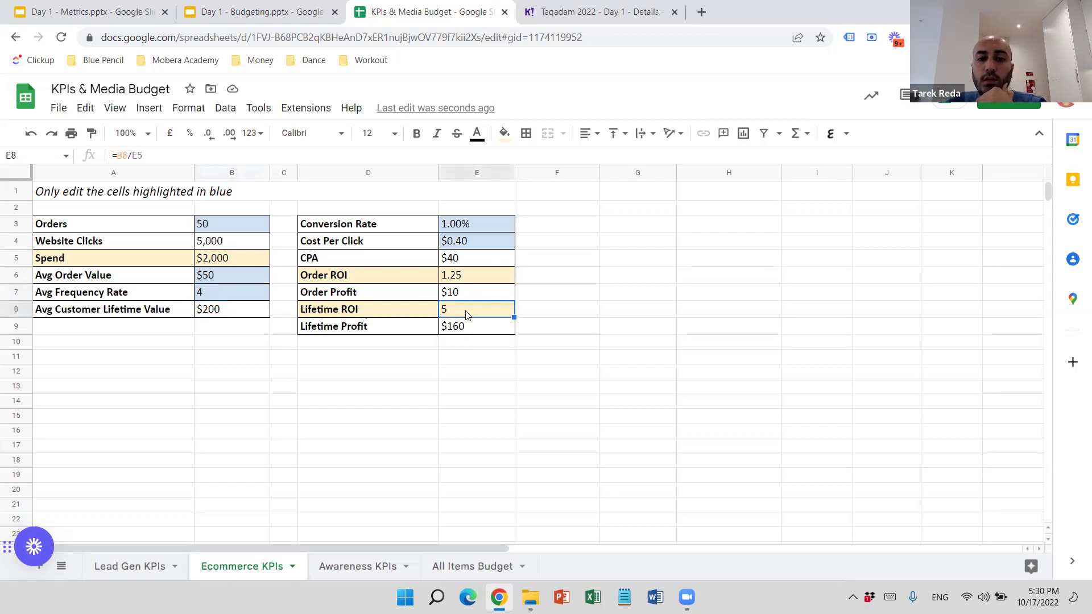
left_click(465, 328)
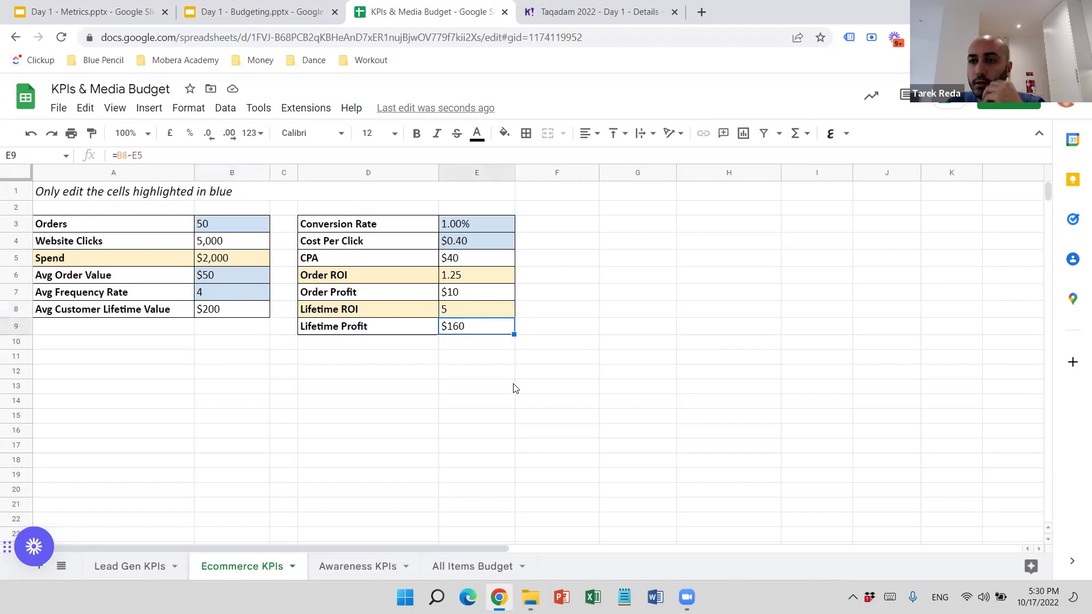
left_click(513, 387)
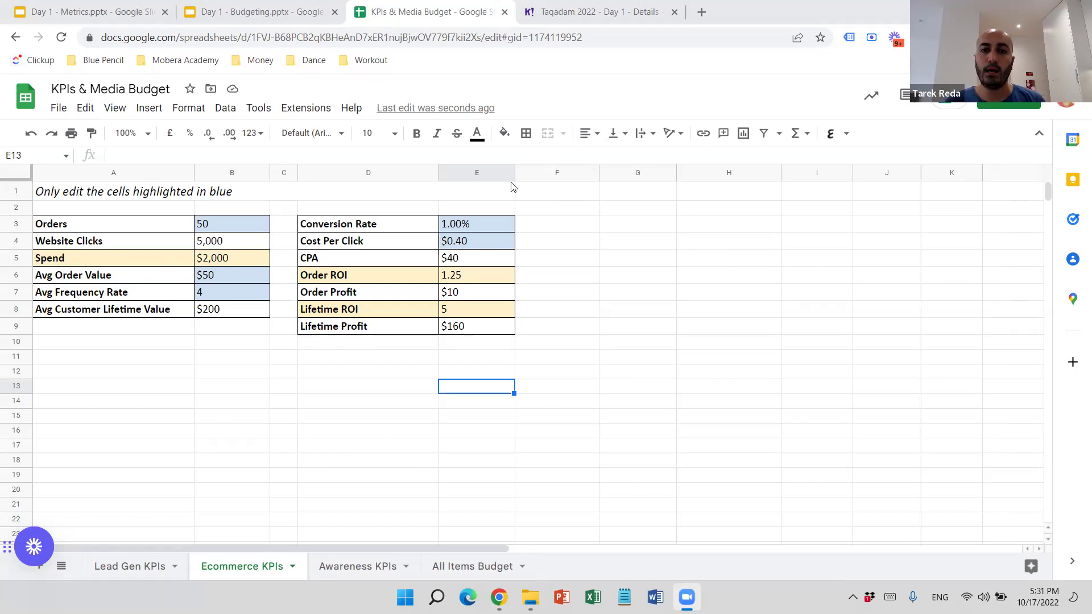
Step: Leave the Ecommerce KPI table and switch to the Awareness KPIs sheet ($2.50 CPM, 1,000,000 impressions)
left_click(578, 326)
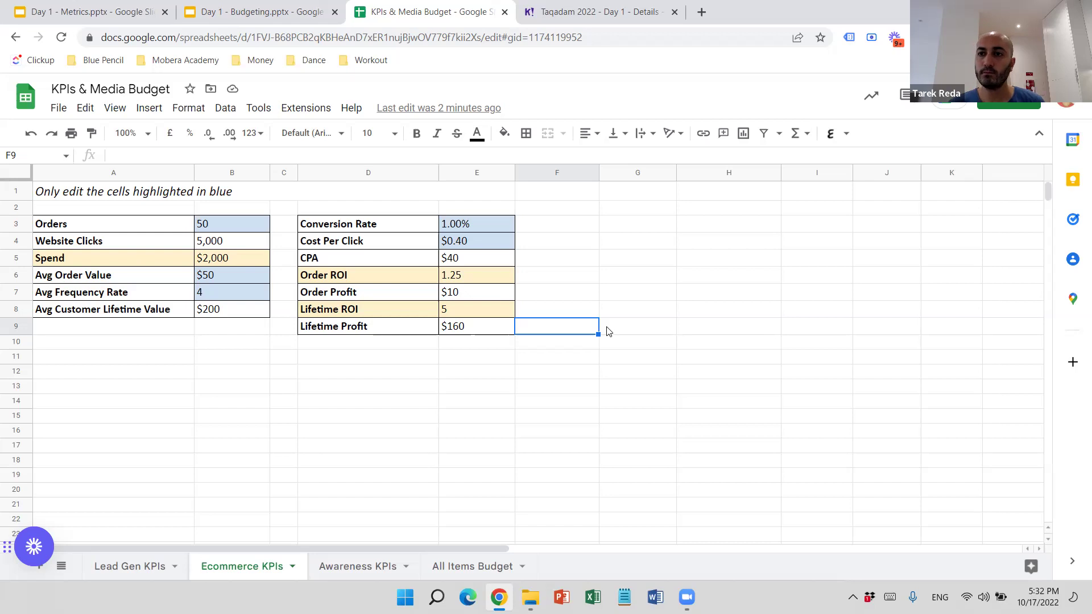
left_click(540, 347)
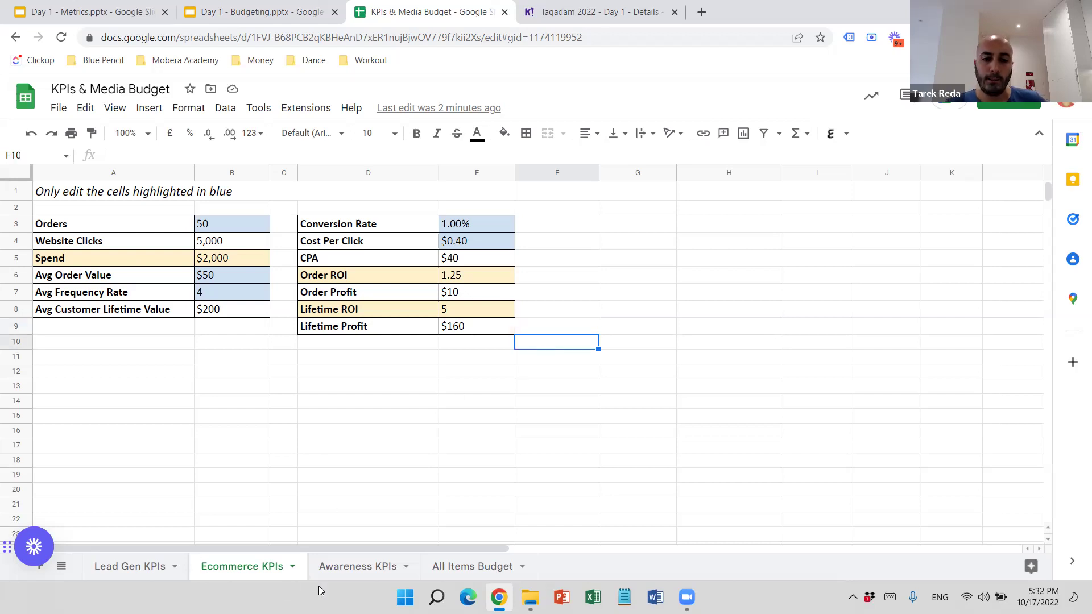
left_click(359, 566)
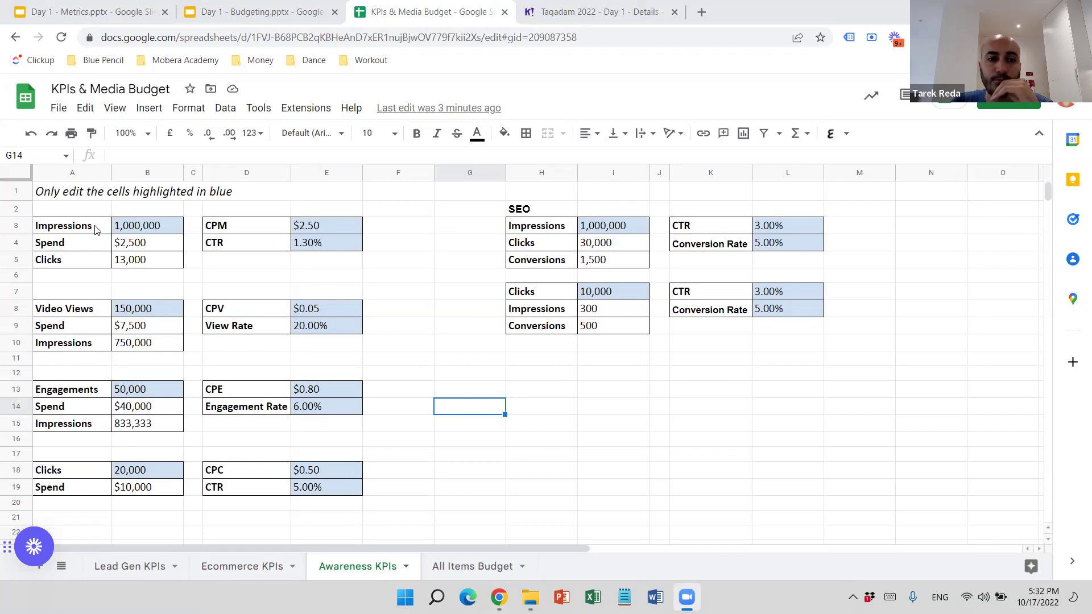
left_click(141, 227)
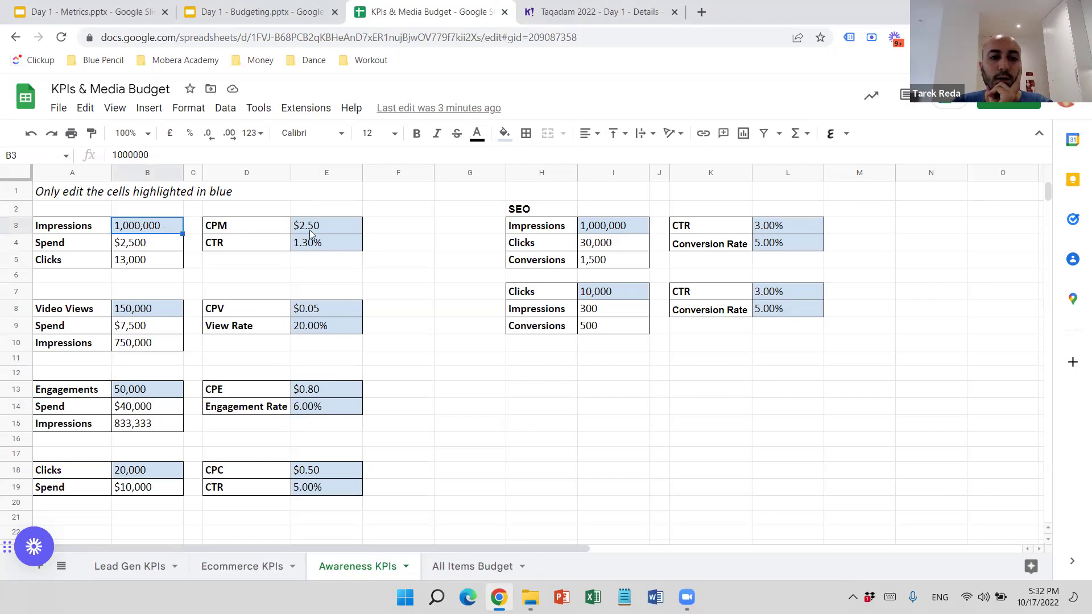
left_click(327, 229)
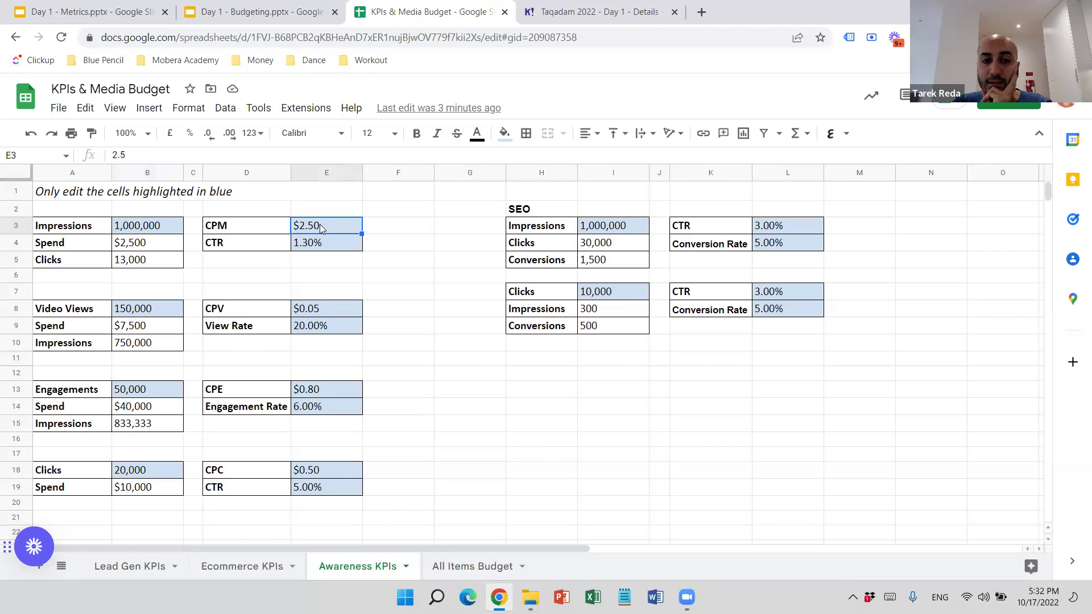
left_click(147, 248)
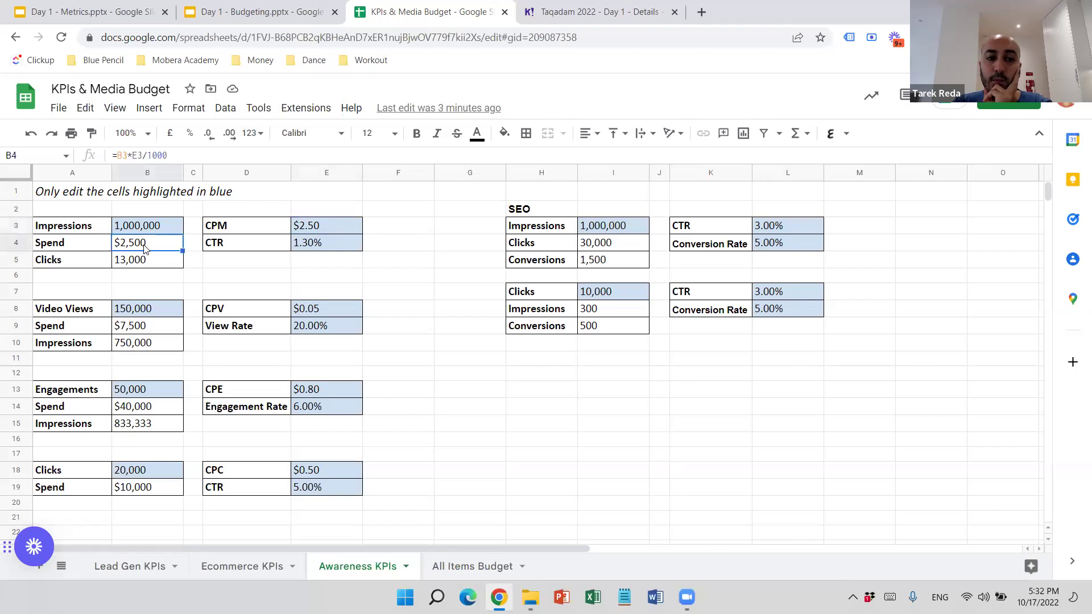
left_click(334, 251)
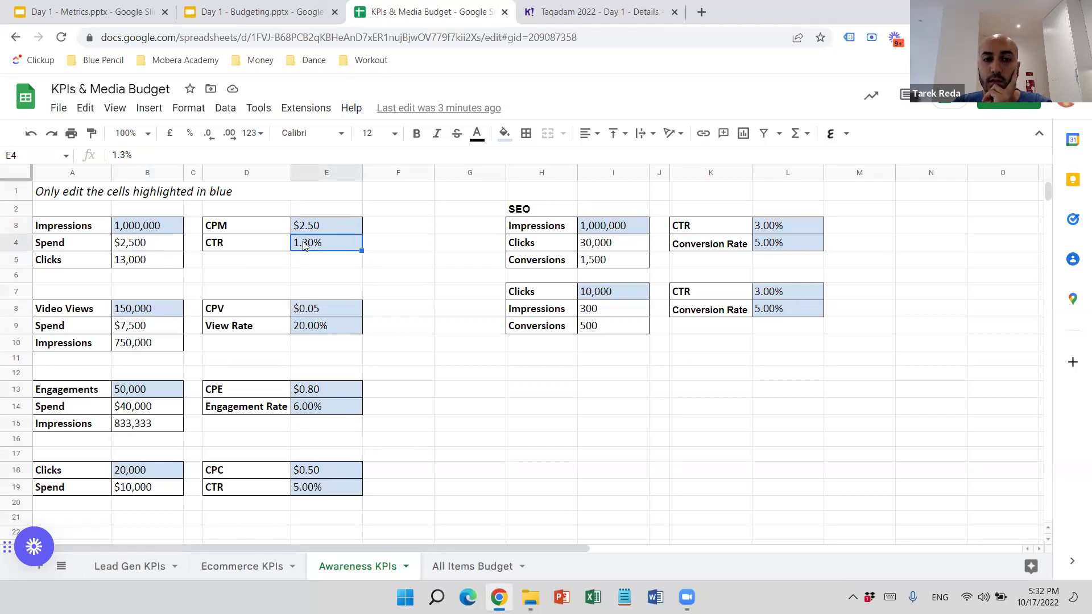
left_click(149, 262)
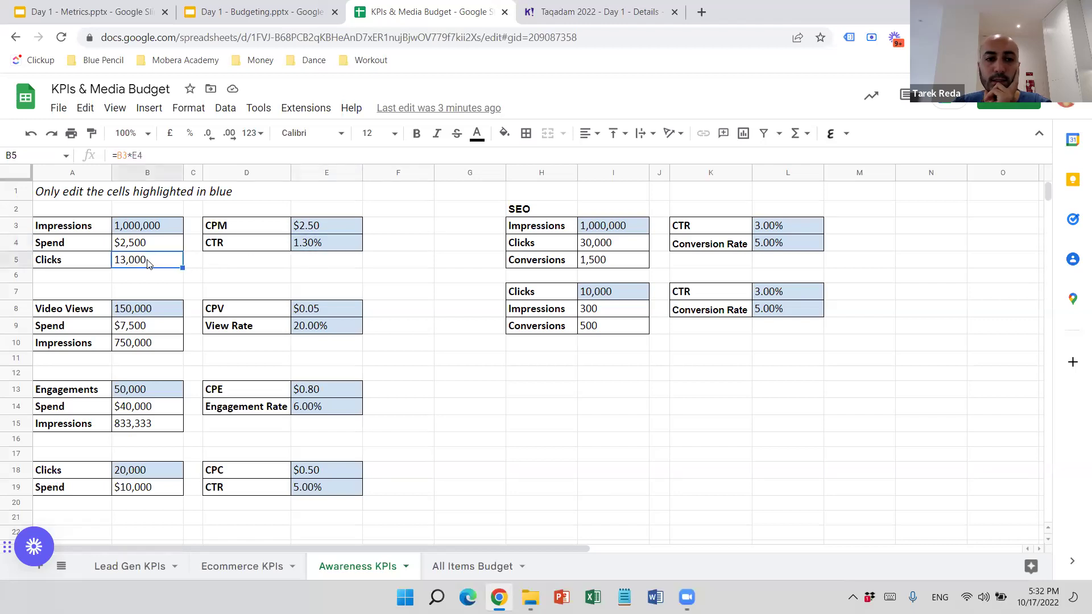
left_click_drag(91, 309, 309, 348)
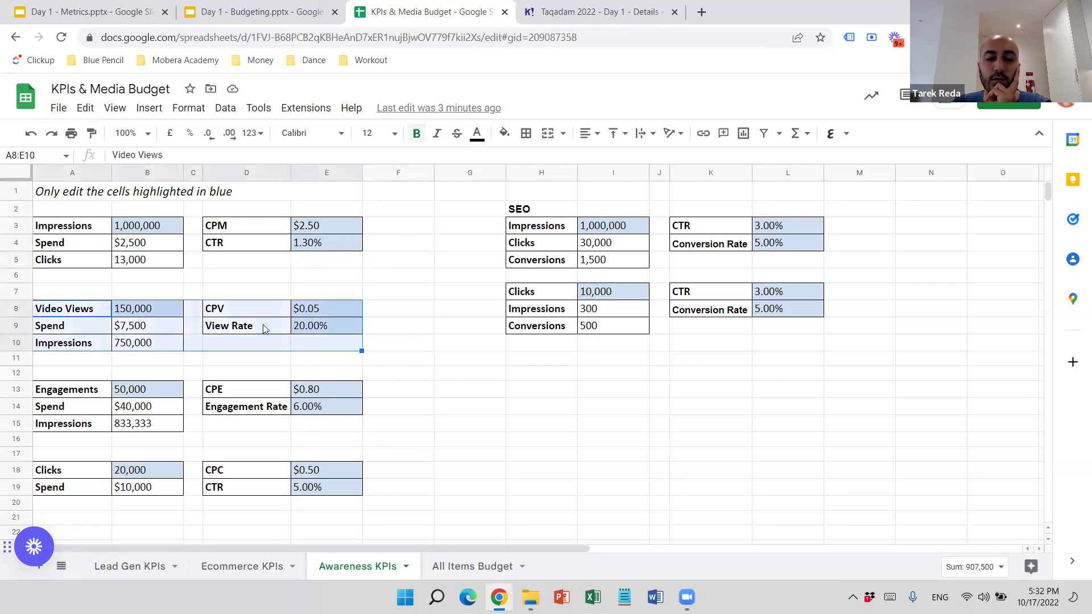
left_click(148, 309)
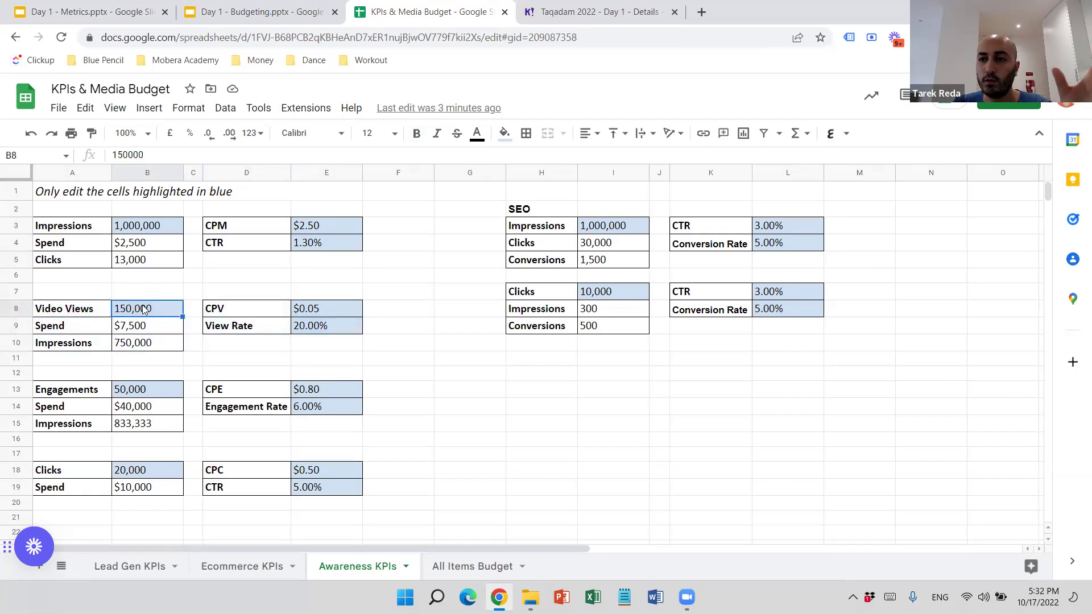
left_click(322, 310)
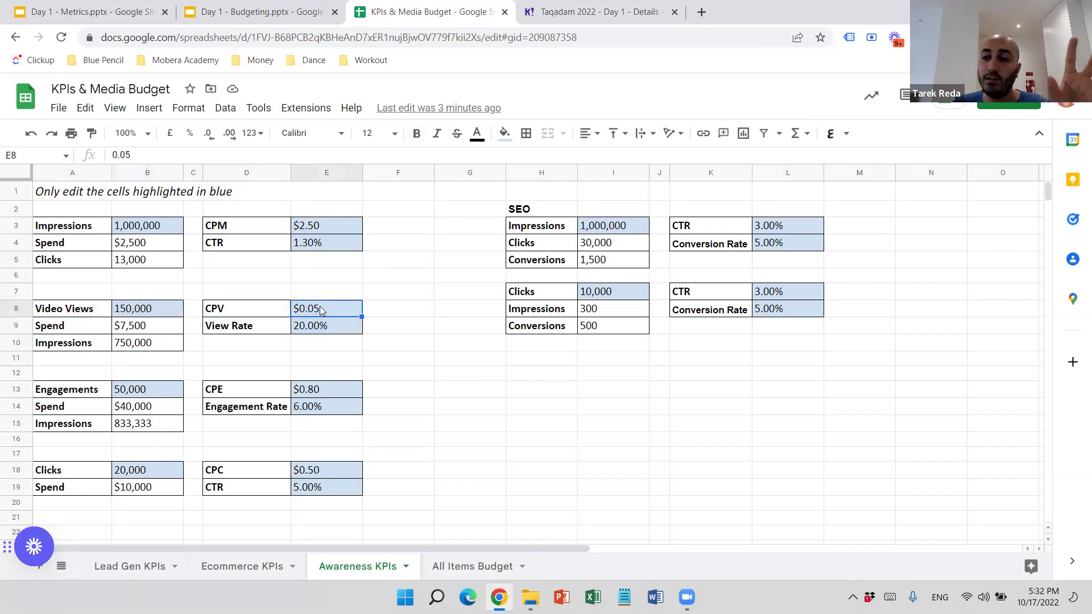
left_click(155, 333)
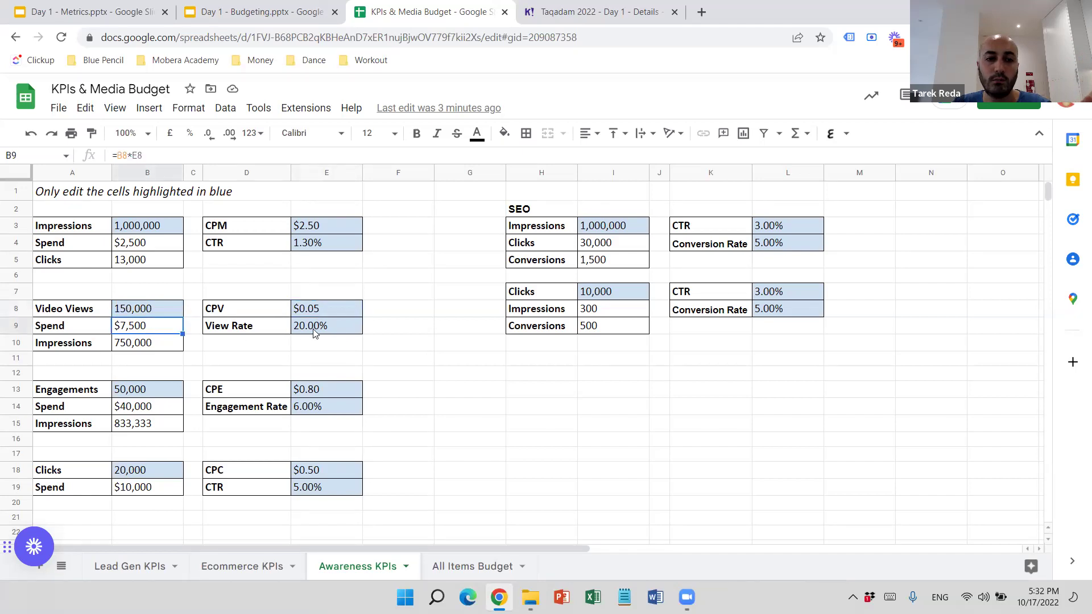
left_click(315, 333)
left_click(142, 349)
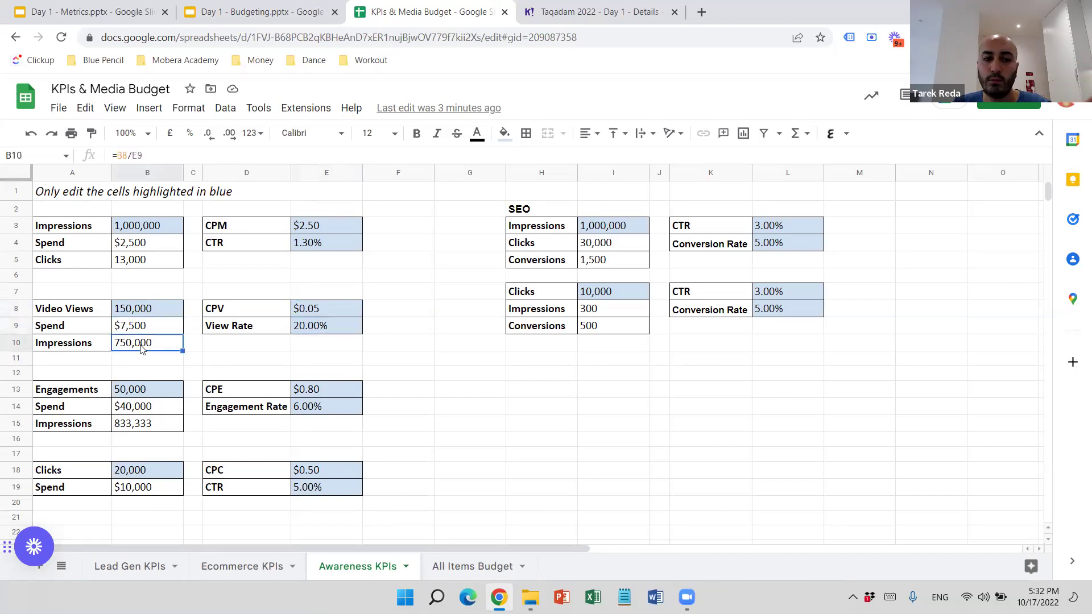
left_click_drag(82, 390, 251, 420)
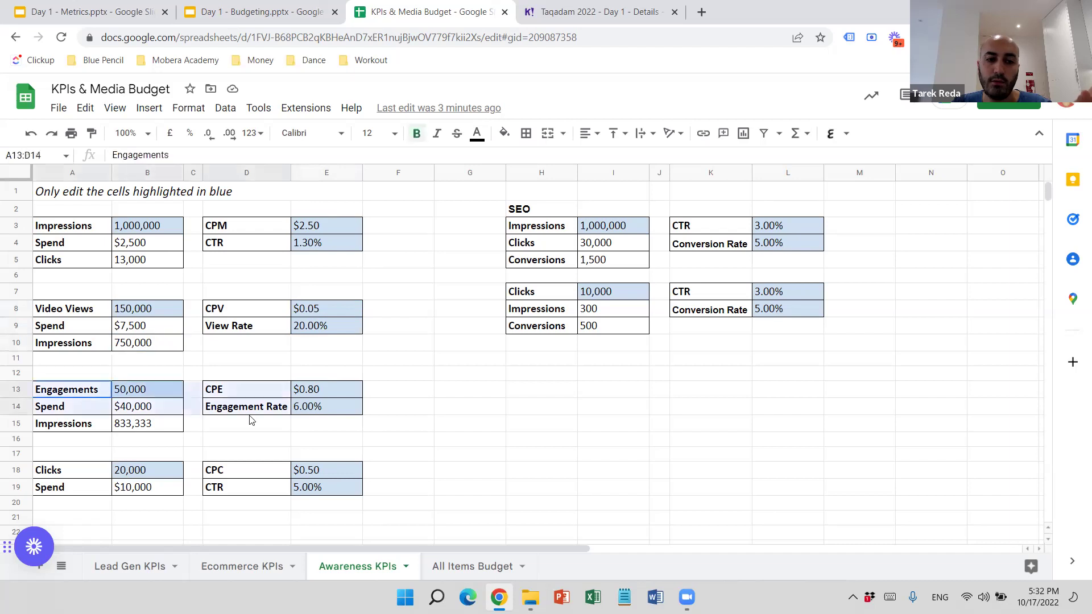
left_click(134, 394)
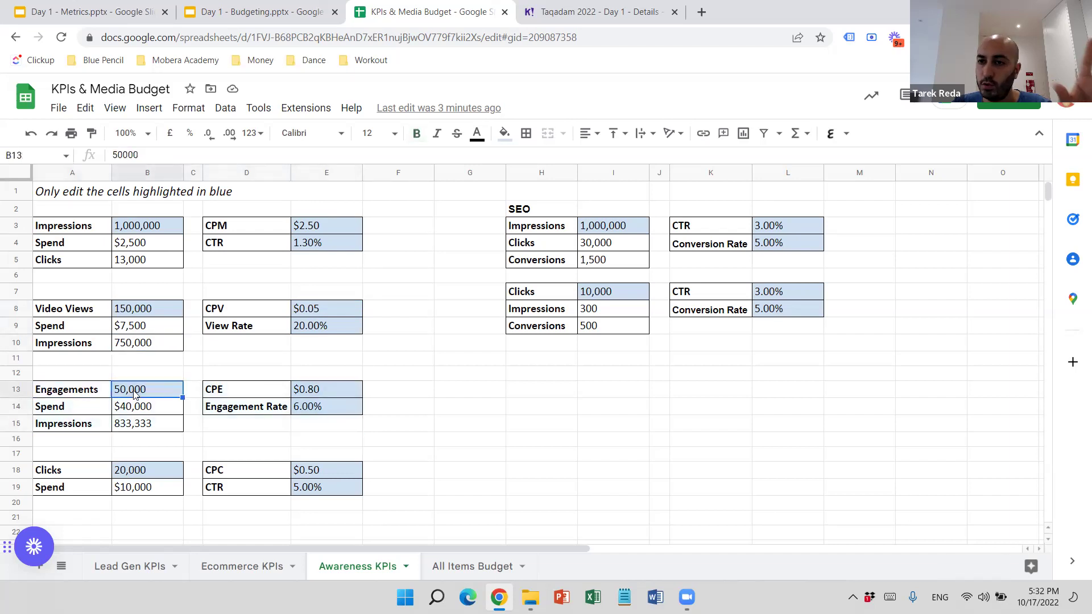
left_click(320, 390)
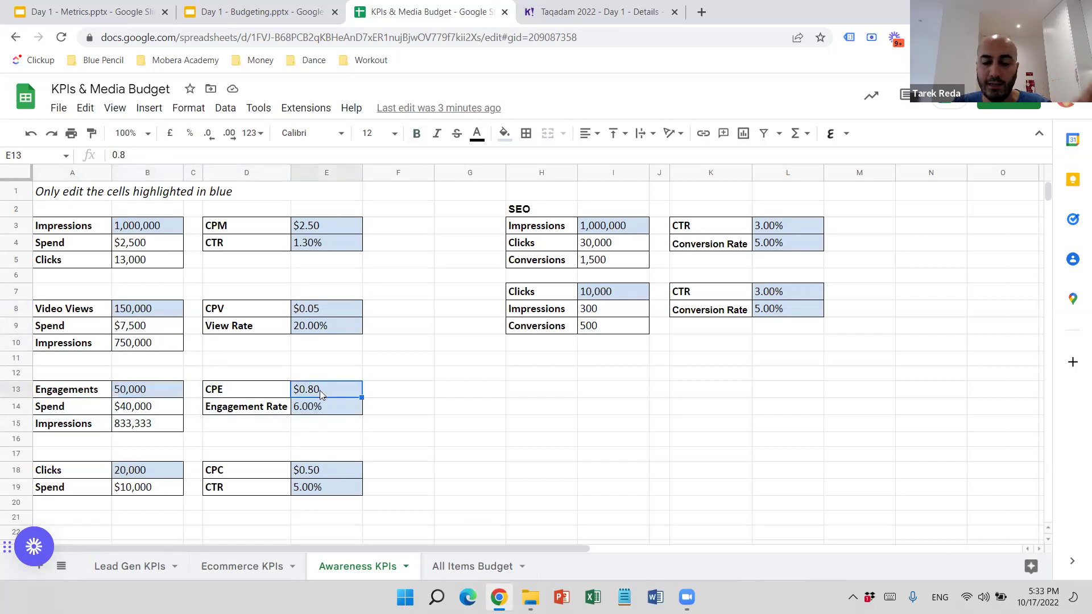
left_click(142, 411)
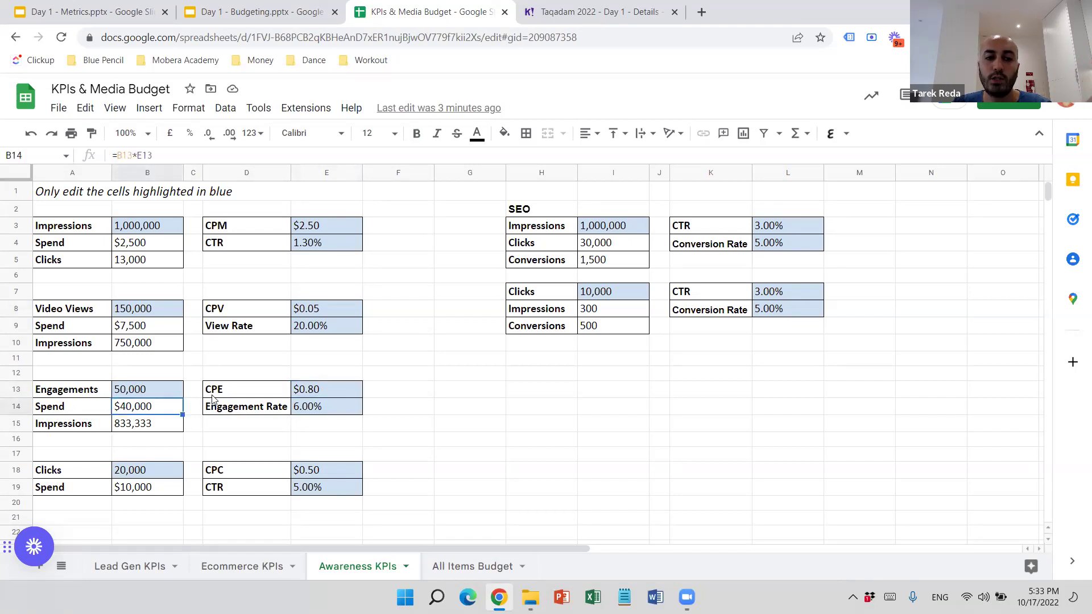
left_click(319, 411)
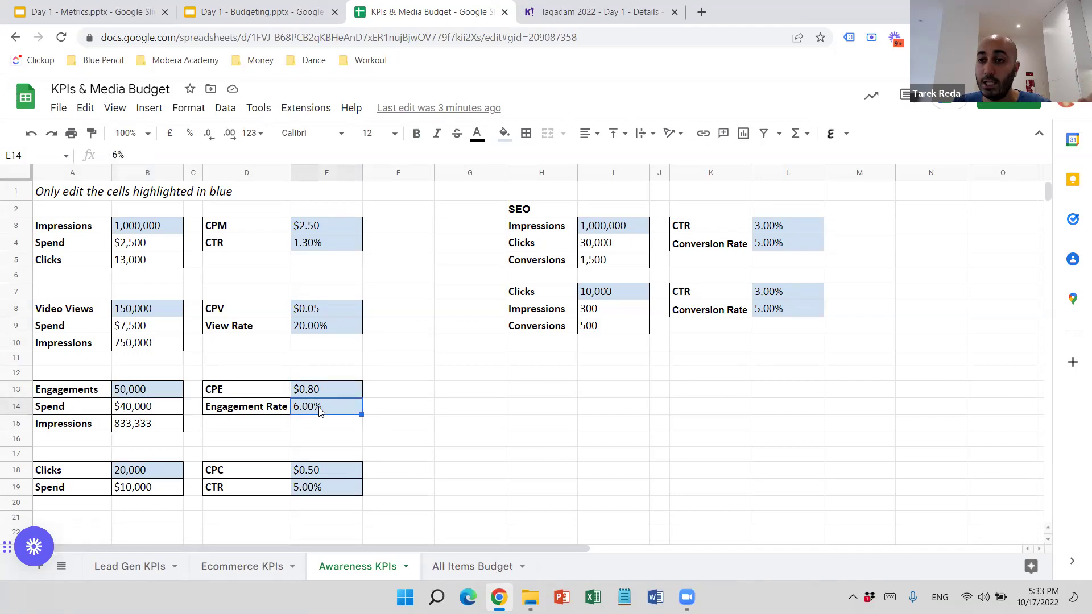
left_click(134, 427)
left_click_drag(93, 465, 314, 490)
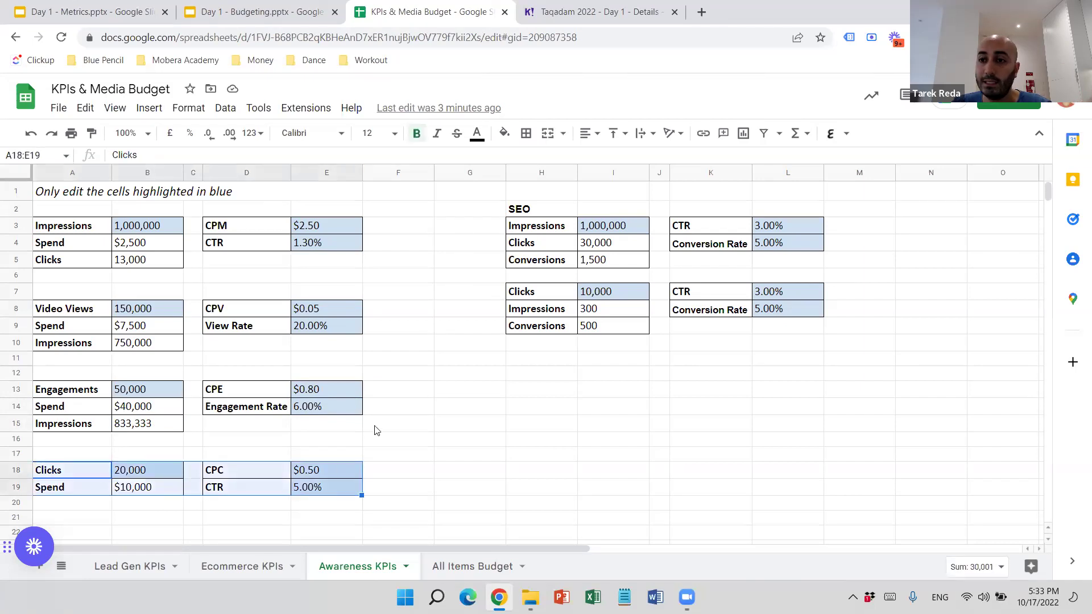
left_click(142, 474)
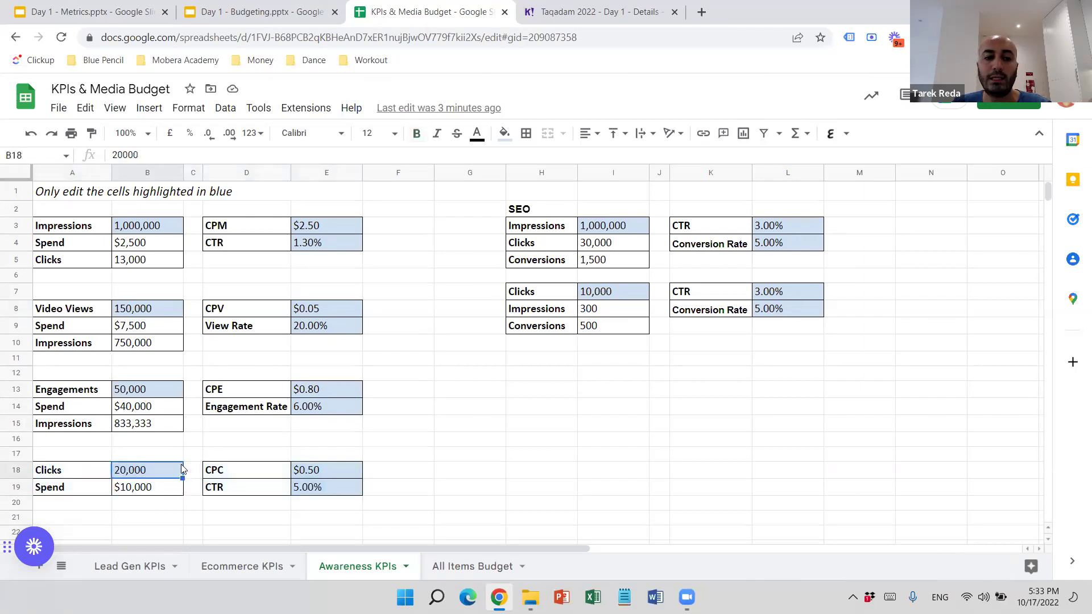
left_click(330, 467)
left_click(144, 494)
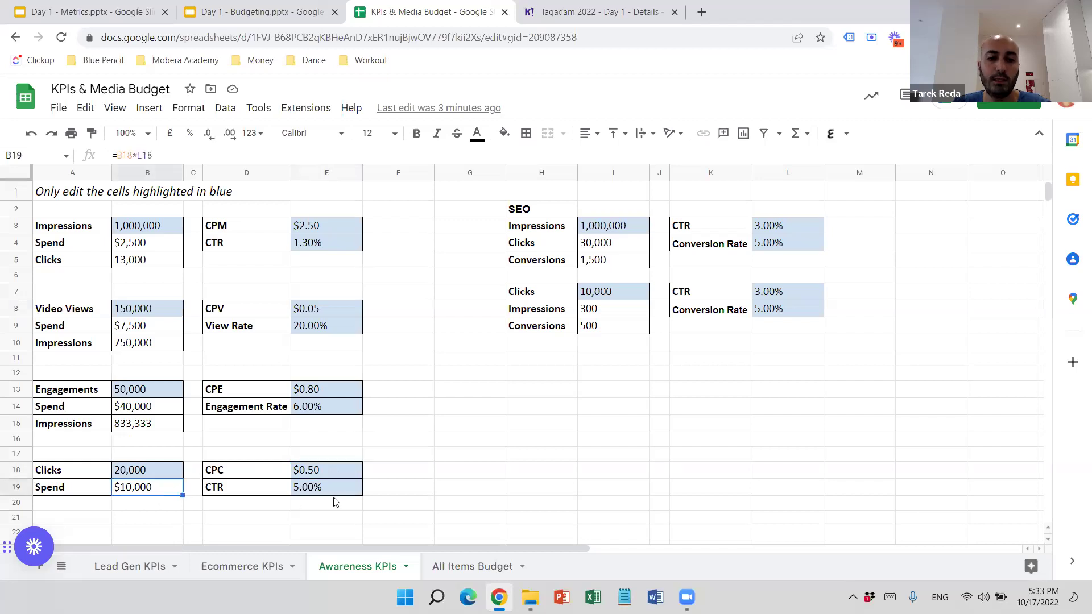
left_click(327, 490)
scroll(170, 467, "down", 1)
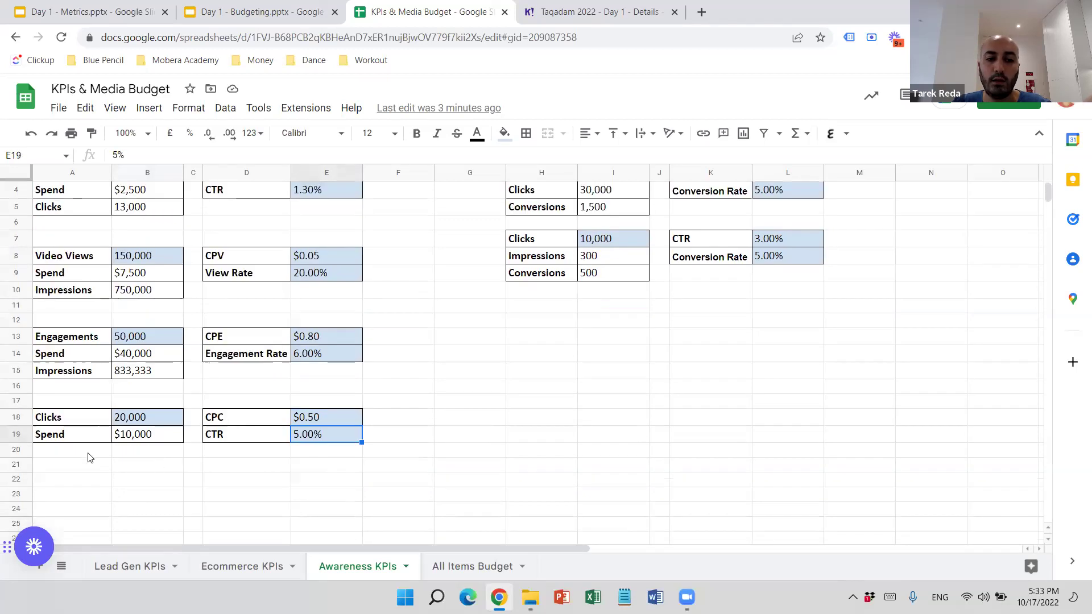
left_click_drag(91, 453, 132, 458)
left_click(472, 463)
scroll(573, 443, "up", 1)
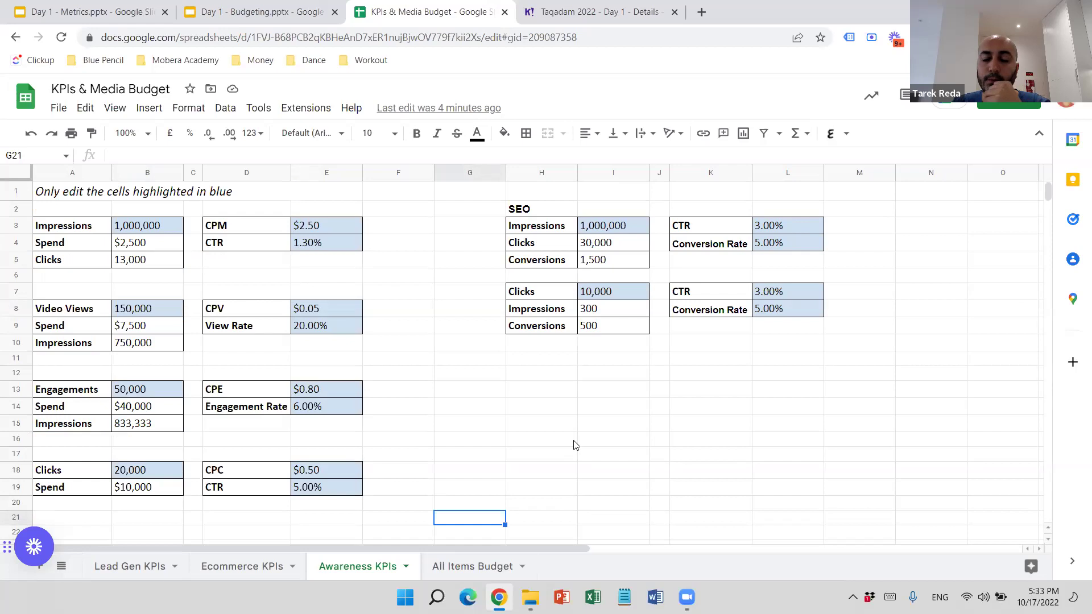
Step: Inspect the first SEO block in I3–L5: Impressions, CTR, Clicks, Conversion Rate and Conversions formulas
left_click(609, 230)
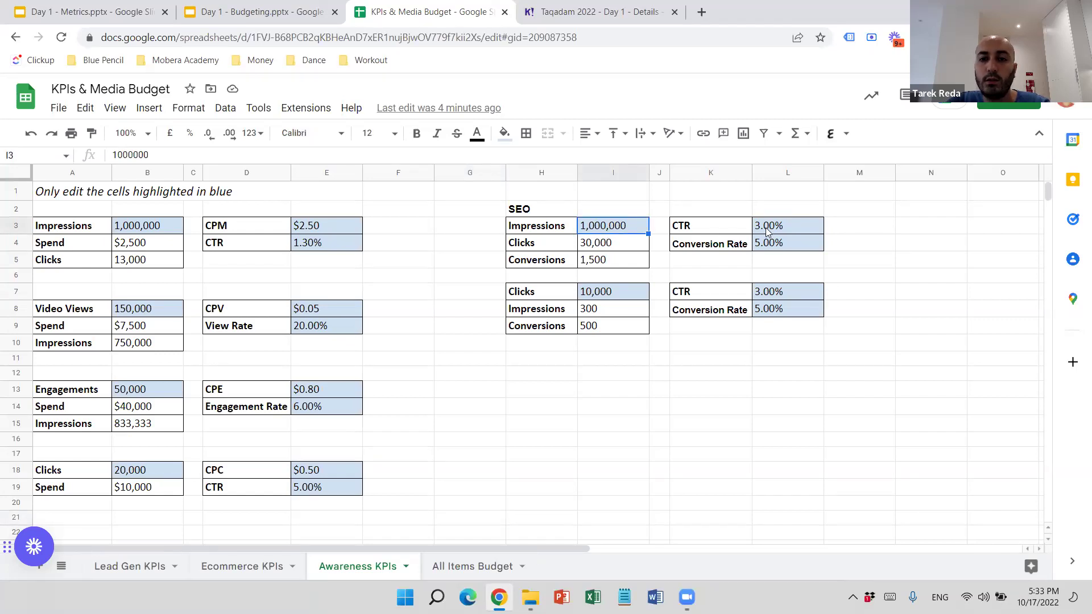
left_click(788, 226)
left_click(606, 248)
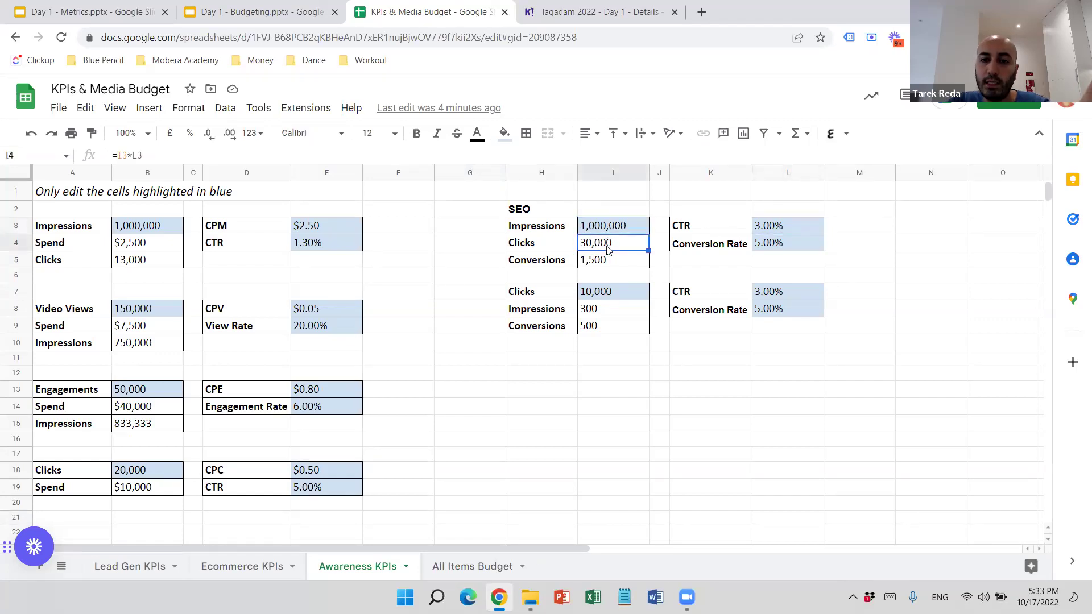
left_click(785, 248)
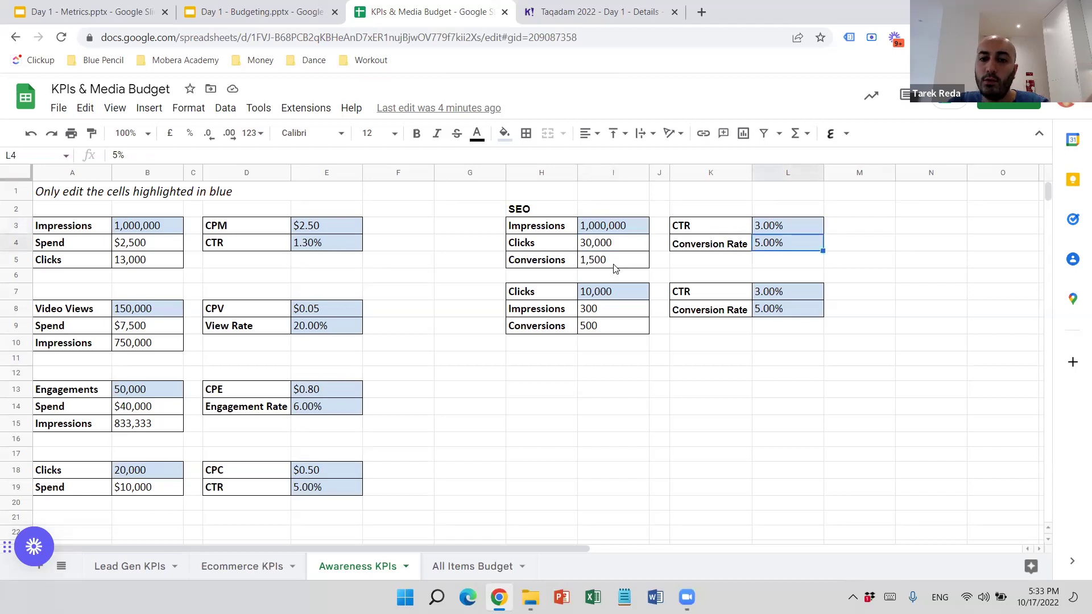
left_click(618, 258)
Step: Select the second SEO block H7:L9, review its Clicks, Impressions and Conversions formulas, then return to Lead Gen KPIs
left_click(563, 292)
left_click_drag(604, 299, 770, 332)
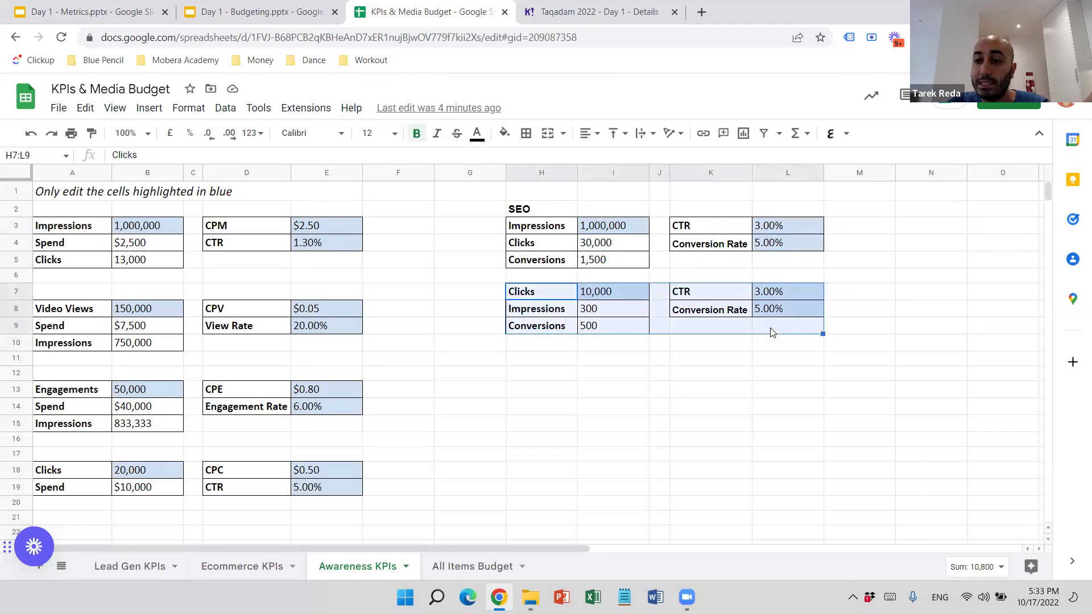
left_click(608, 295)
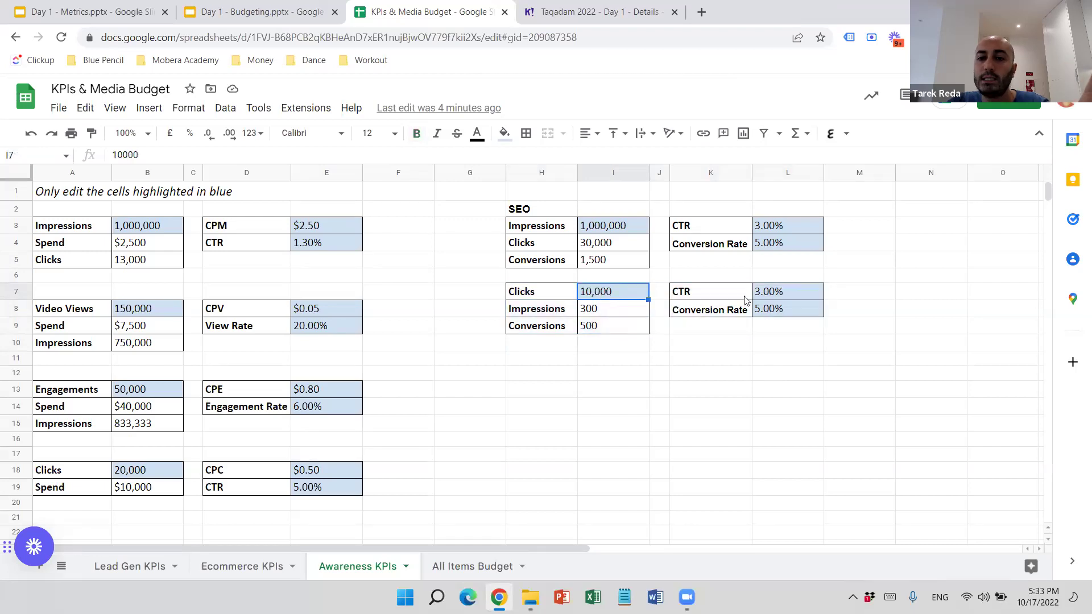
left_click(773, 300)
left_click(598, 314)
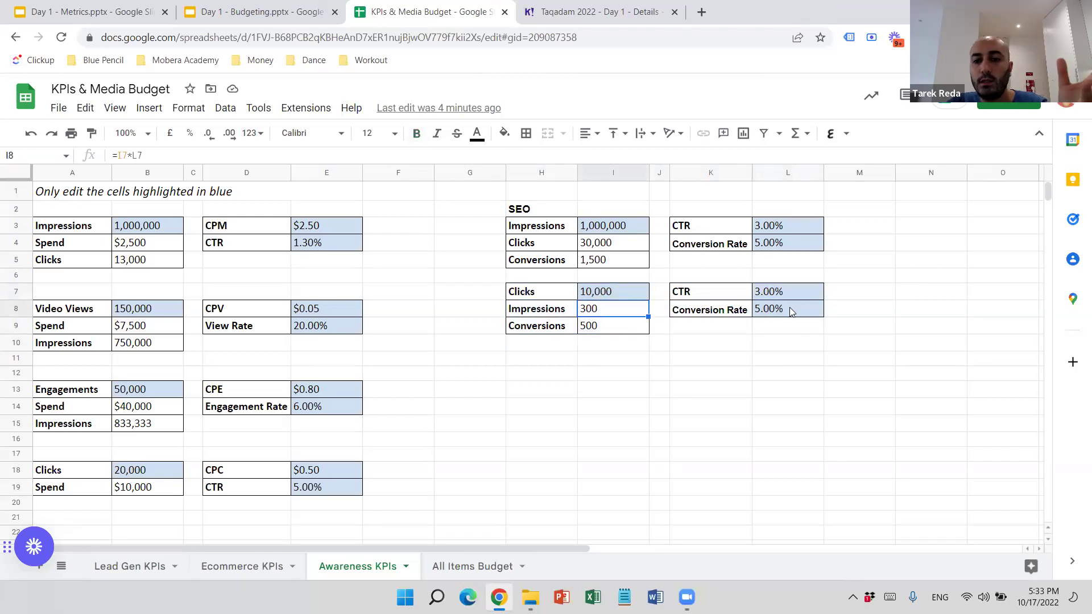
left_click(791, 313)
left_click(613, 327)
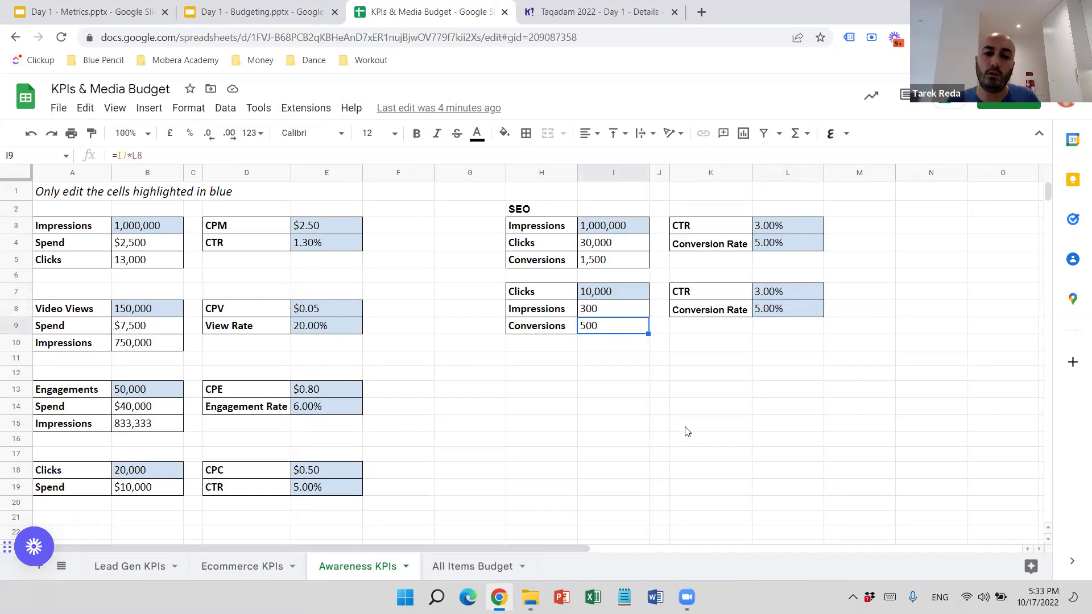
left_click(143, 569)
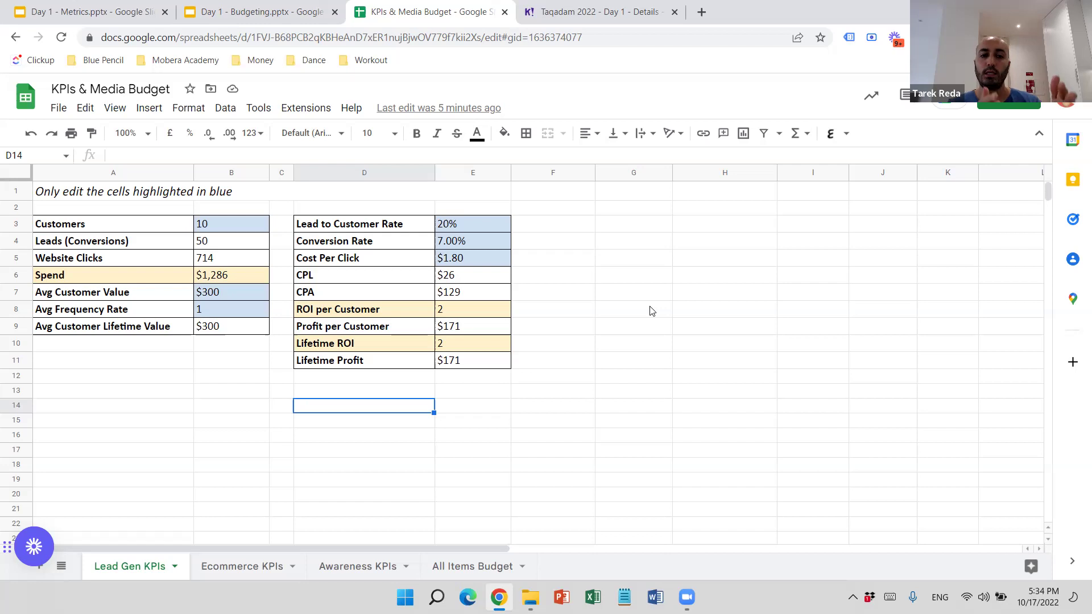
Step: Flip through the Ecommerce and Awareness KPIs sheets and return to Lead Gen KPIs
left_click(243, 564)
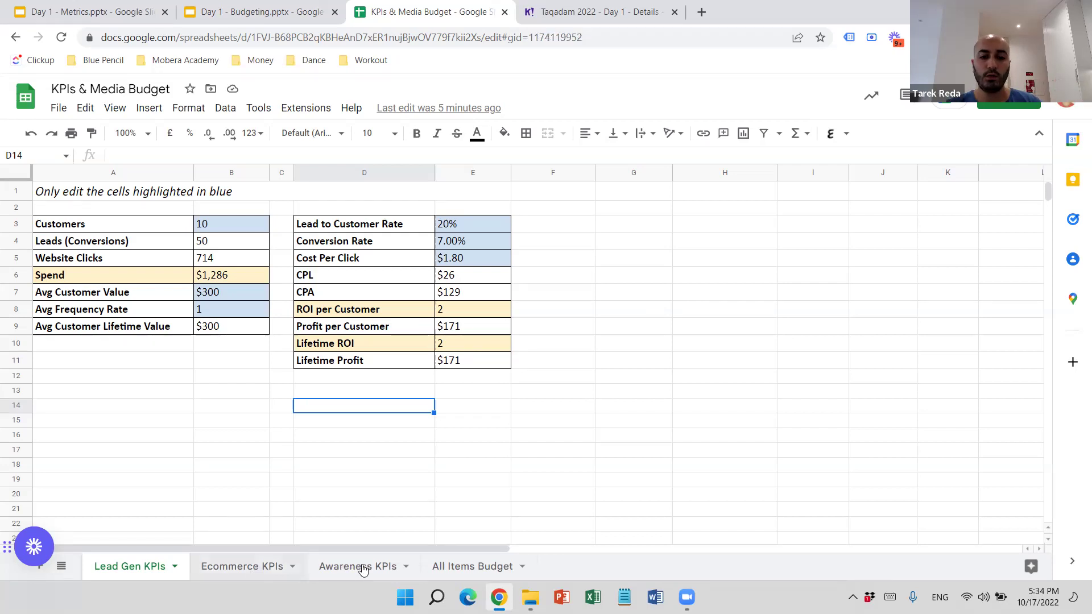
left_click(362, 567)
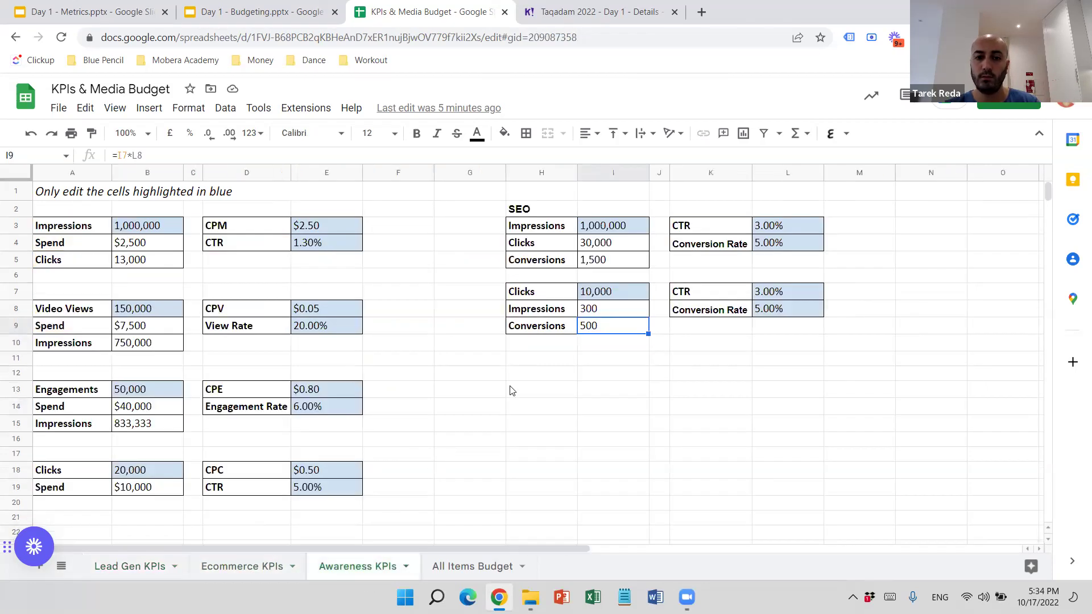
left_click(510, 390)
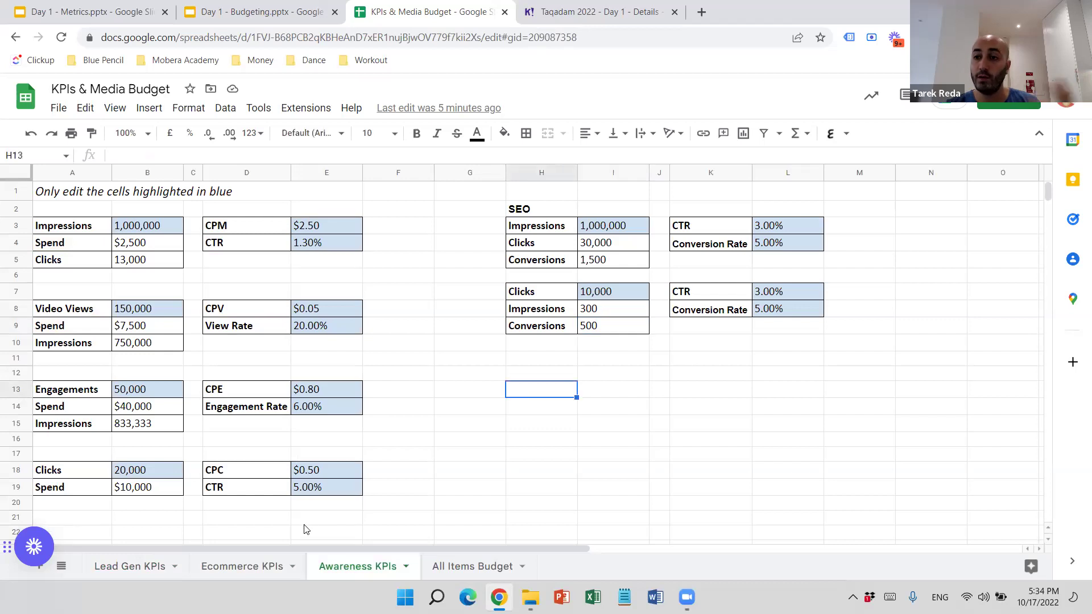
left_click(152, 569)
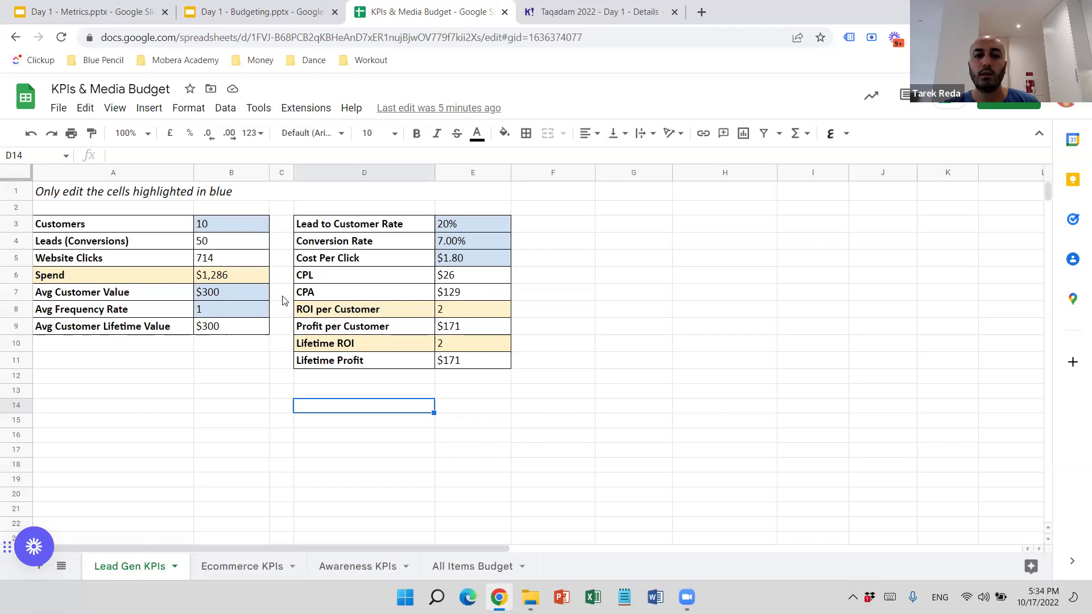
Step: Review the Lead Gen inputs: customers, lead-to-customer rate, conversion rate, CPC, customer value and frequency
left_click(232, 227)
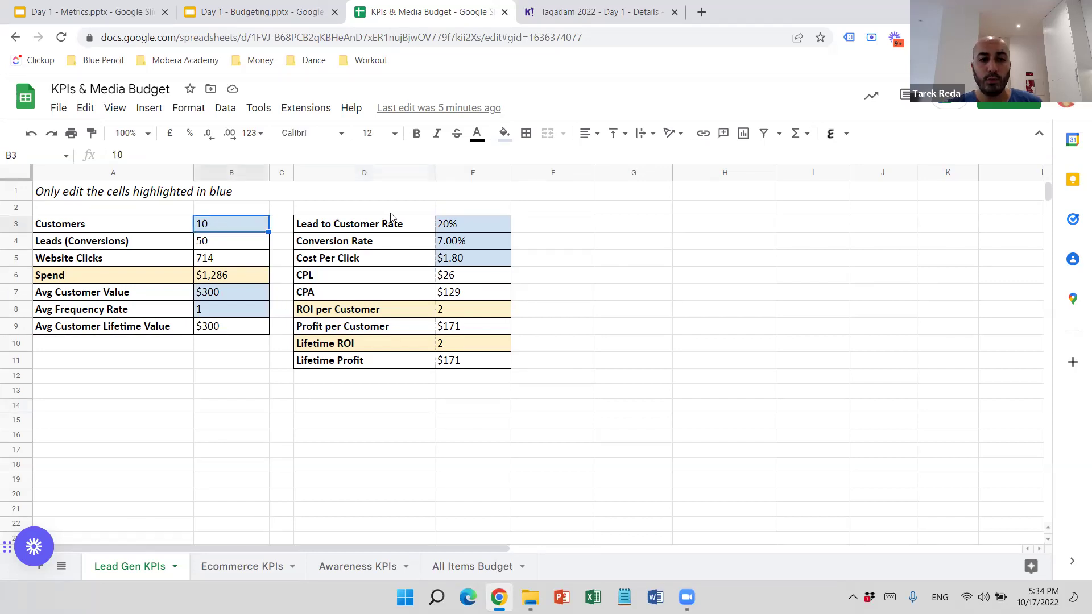
left_click(474, 227)
left_click_drag(475, 249, 474, 259)
left_click_drag(234, 293, 235, 309)
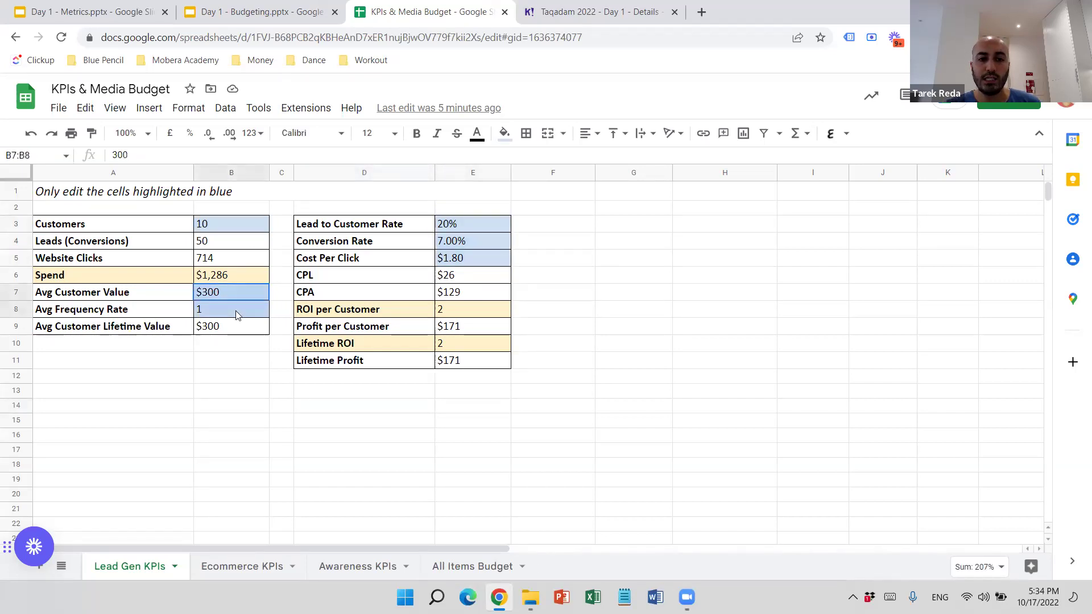
left_click(594, 350)
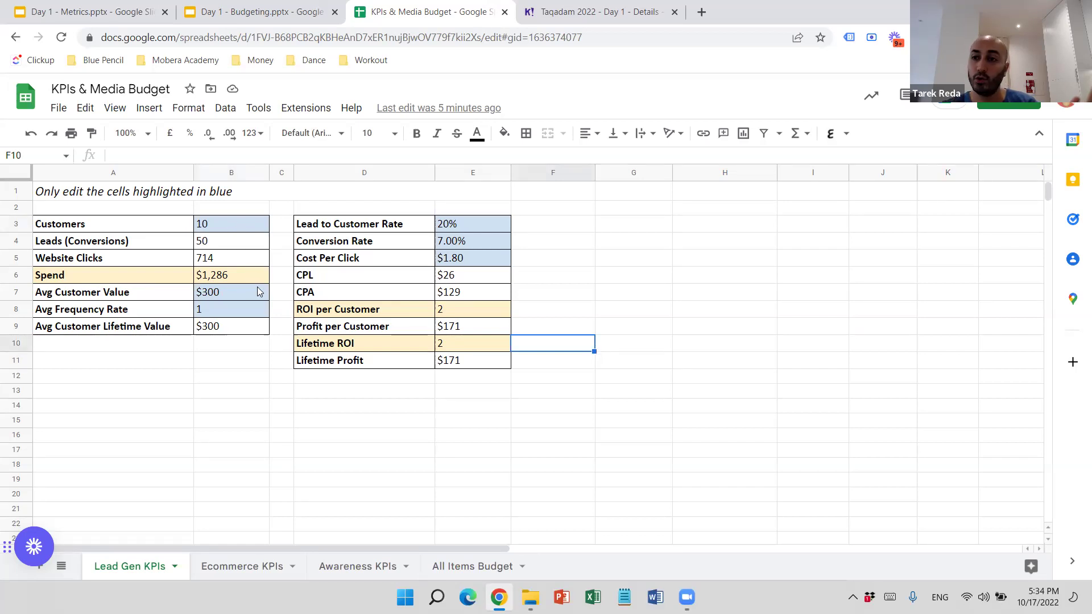
Step: Cycle through Ecommerce and Awareness KPIs again, ending back on Lead Gen KPIs
left_click(241, 567)
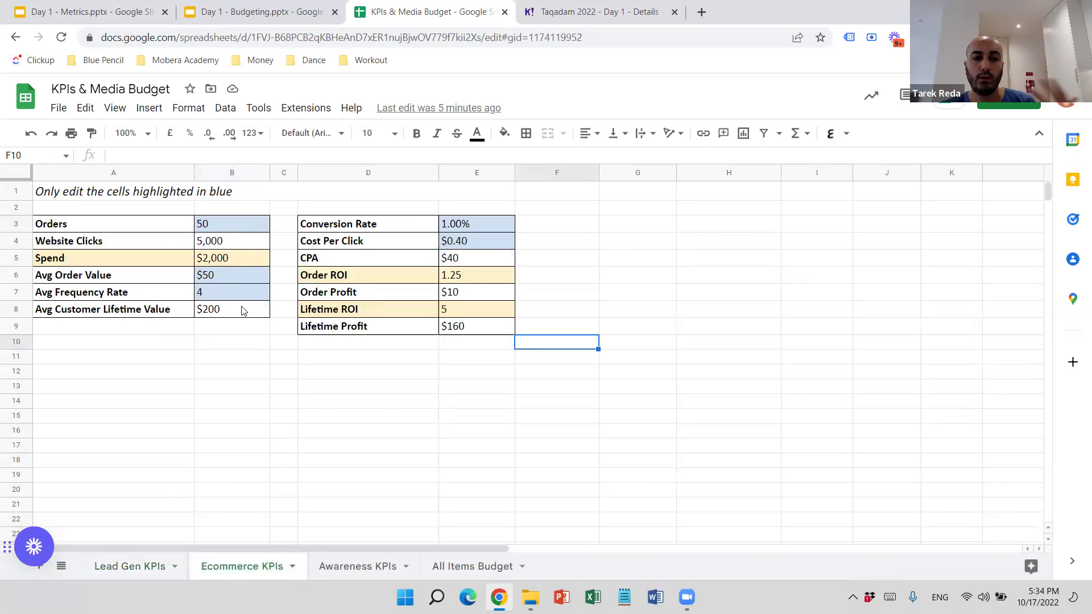
left_click(358, 567)
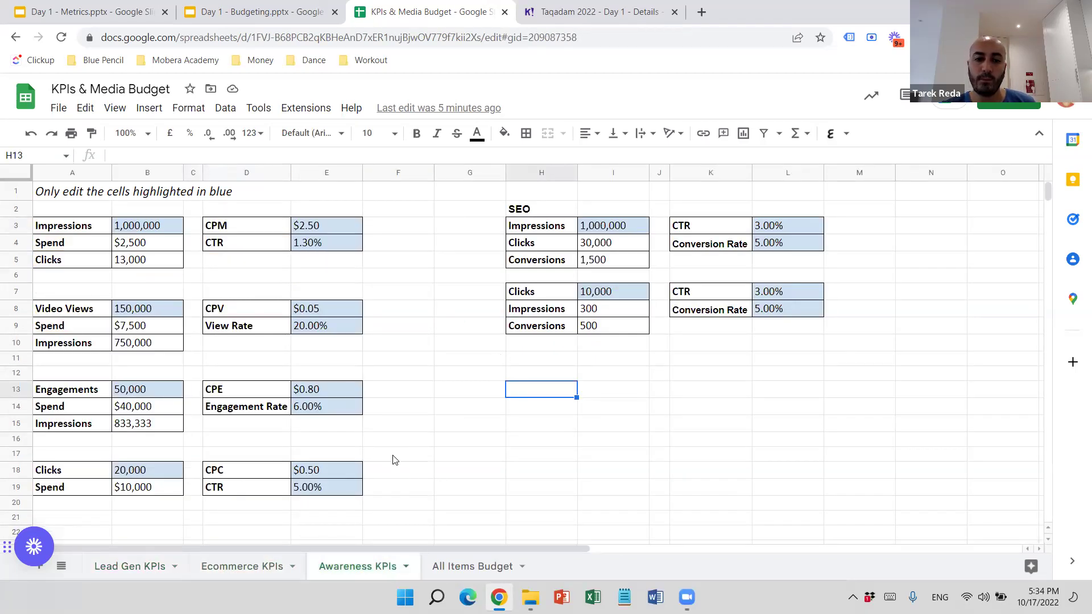
left_click(129, 566)
Step: Pick an empty cell on the Lead Gen KPIs sheet to clear the selection
left_click(559, 325)
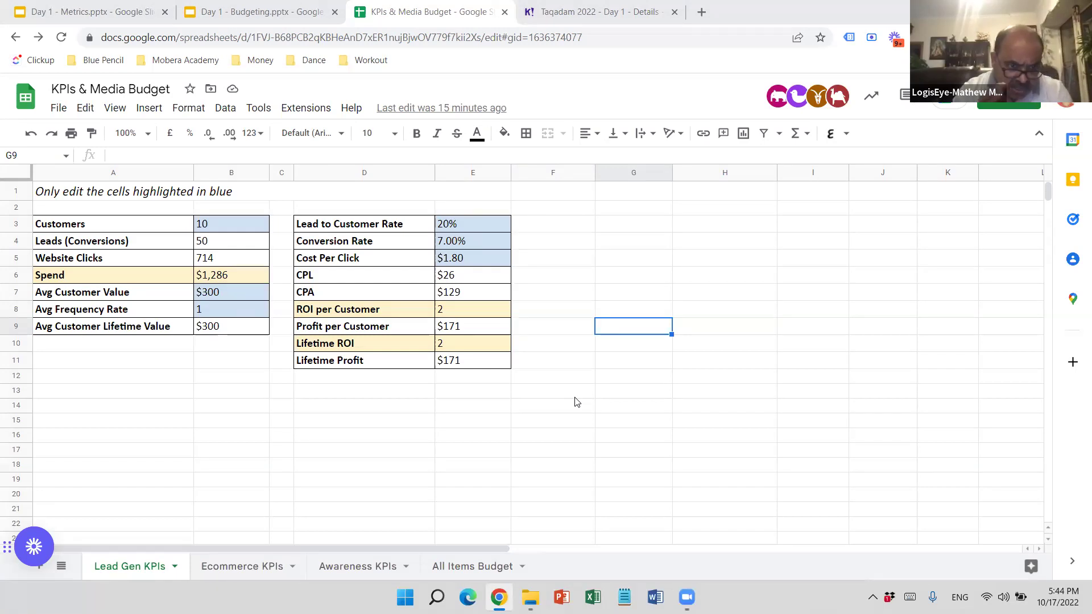
Step: Set Customers to 100, lead-to-customer rate to 10%, conversion to 2.3% and CPC to $1.20
left_click(215, 229)
type("100")
key("Return")
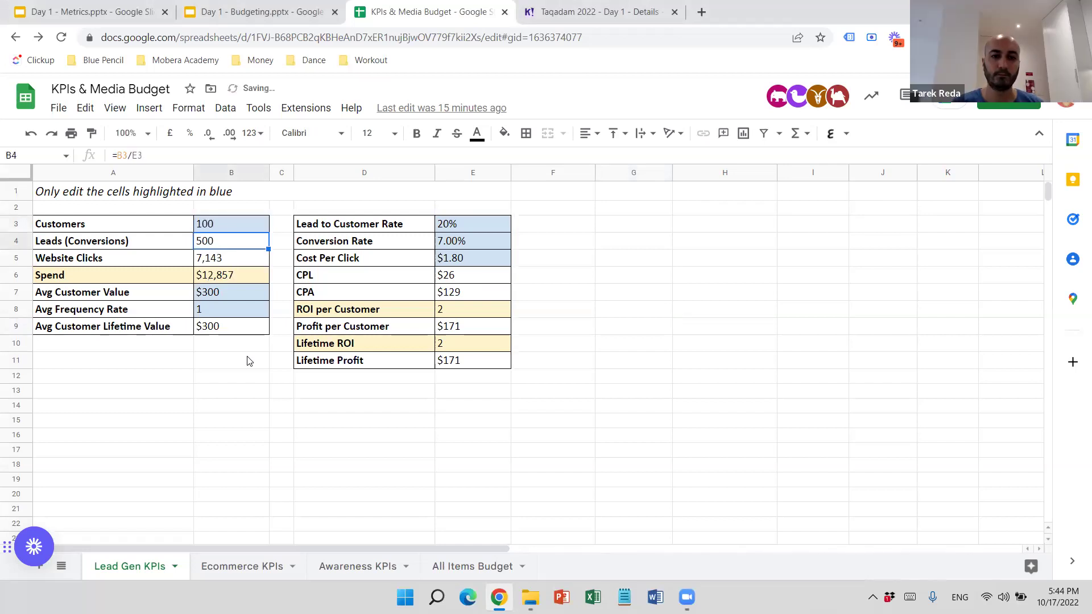
left_click(482, 222)
type("10")
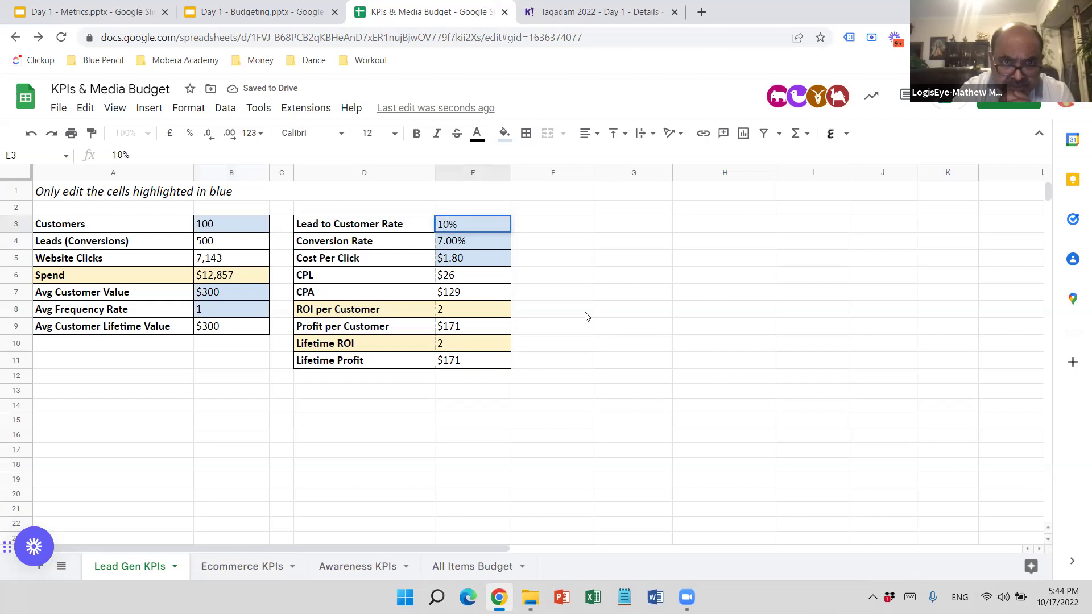
key("Return")
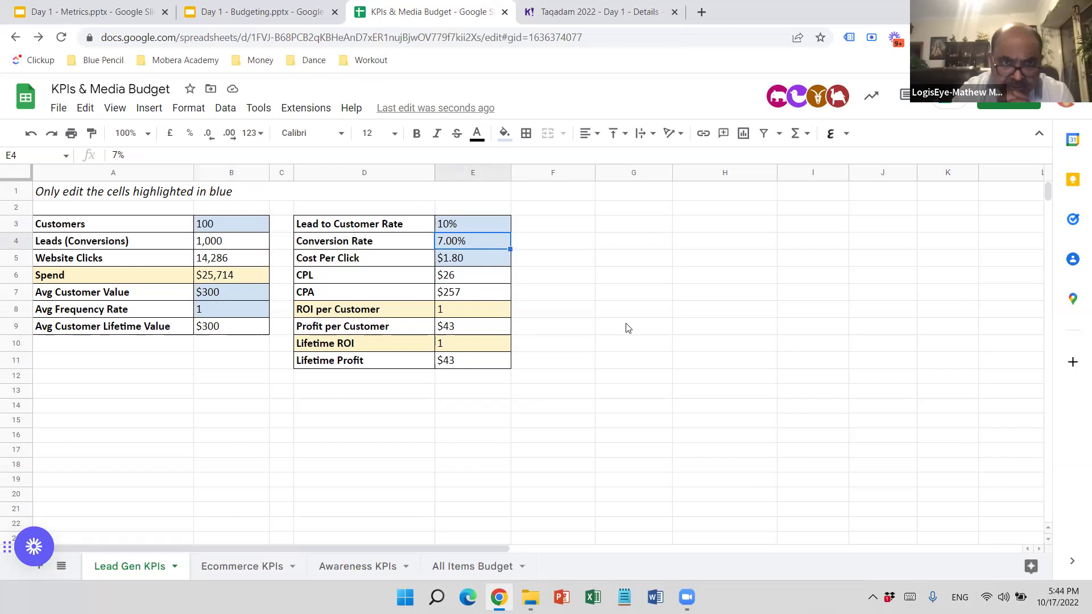
type("2.3")
key("Return")
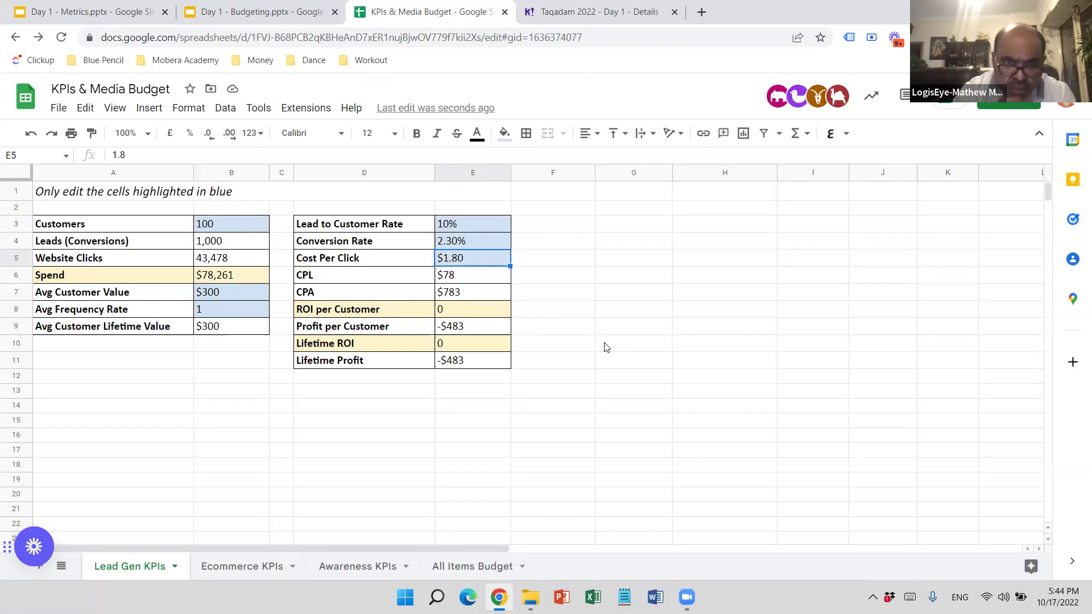
type("1.2")
key("Return")
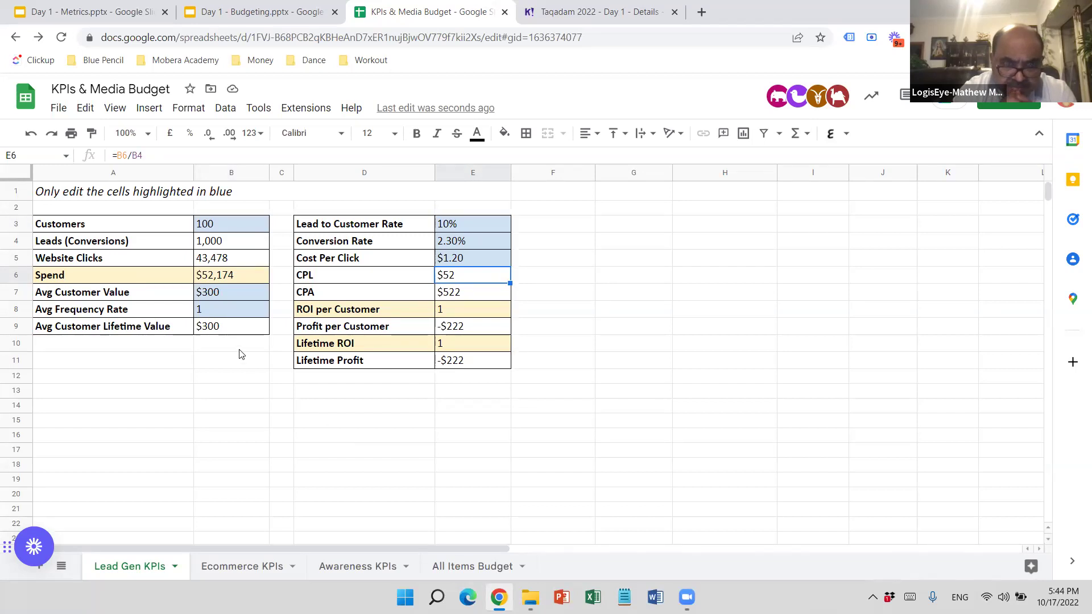
Step: Set Avg Customer Value to $800 and frequency to 3, then review the ROI rows
left_click(239, 292)
type("800")
key("Return")
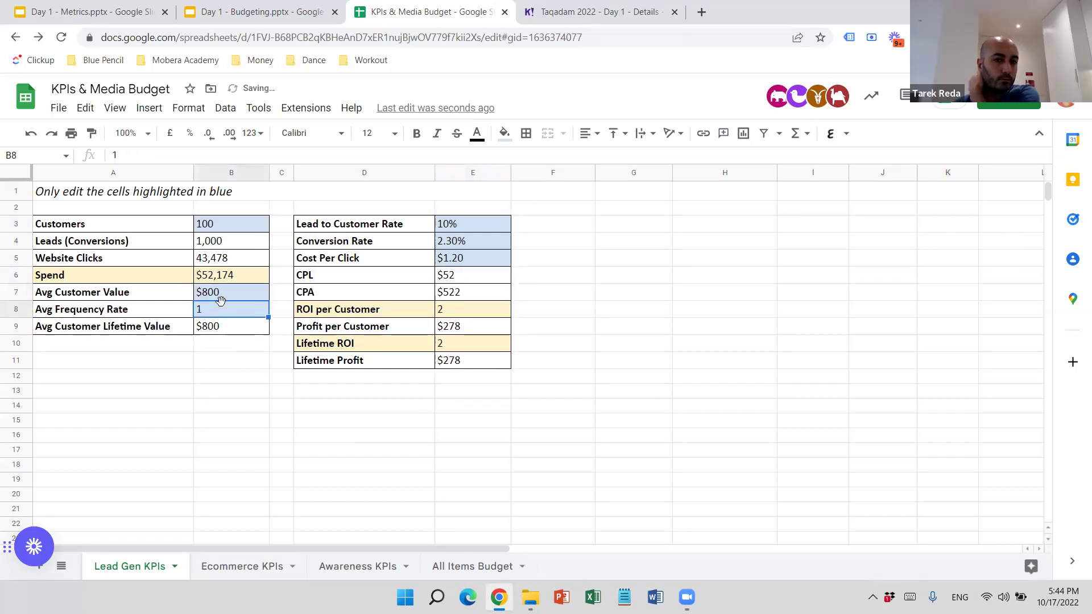
type("3")
key("Return")
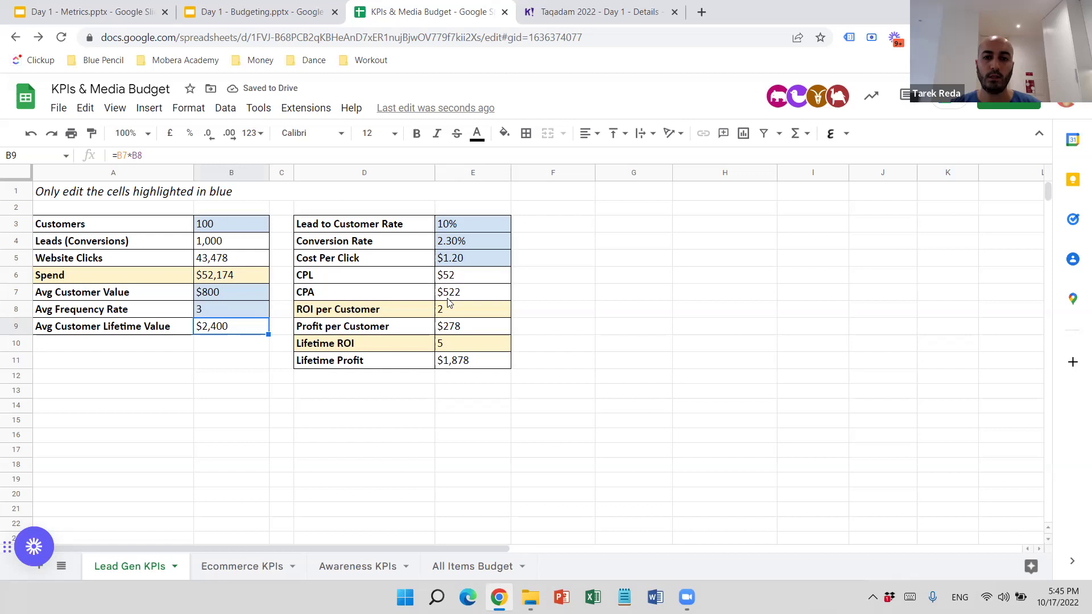
left_click_drag(433, 313, 458, 319)
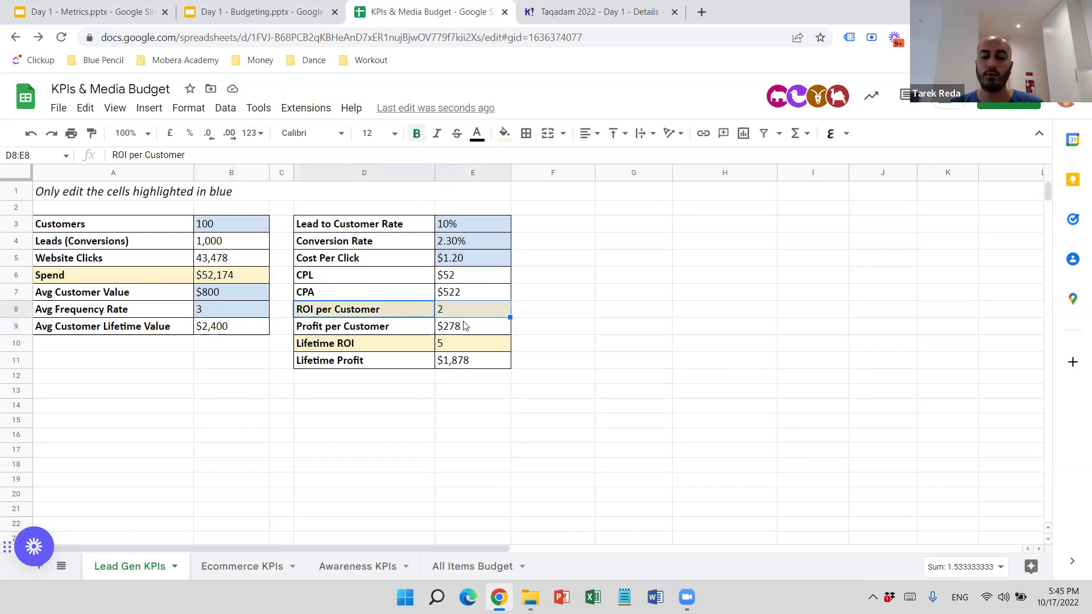
mouse_move(447, 347)
left_mouse_down()
mouse_move(435, 361)
mouse_move(449, 330)
left_mouse_up()
left_click(475, 333)
left_click(598, 328)
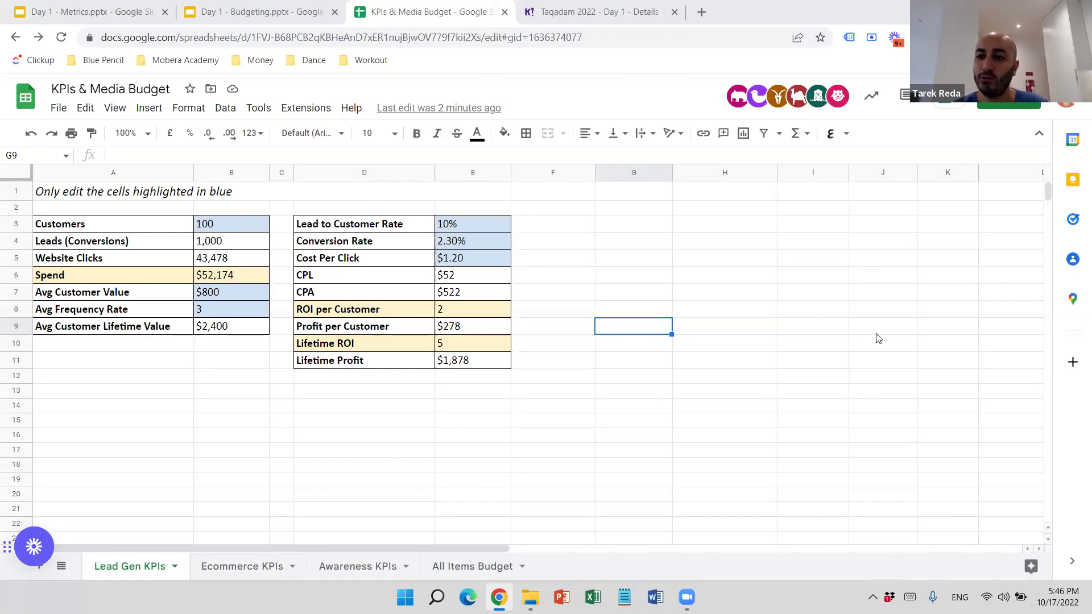
left_click(633, 299)
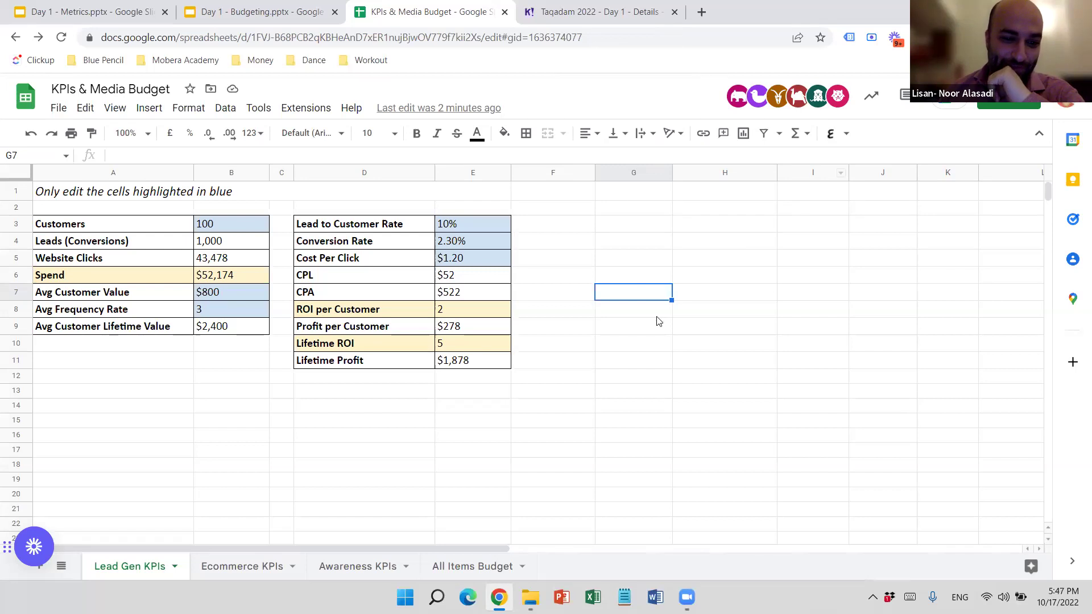
Step: Enter 45 customers, a $44 average customer value and a frequency rate of 6
left_click(237, 224)
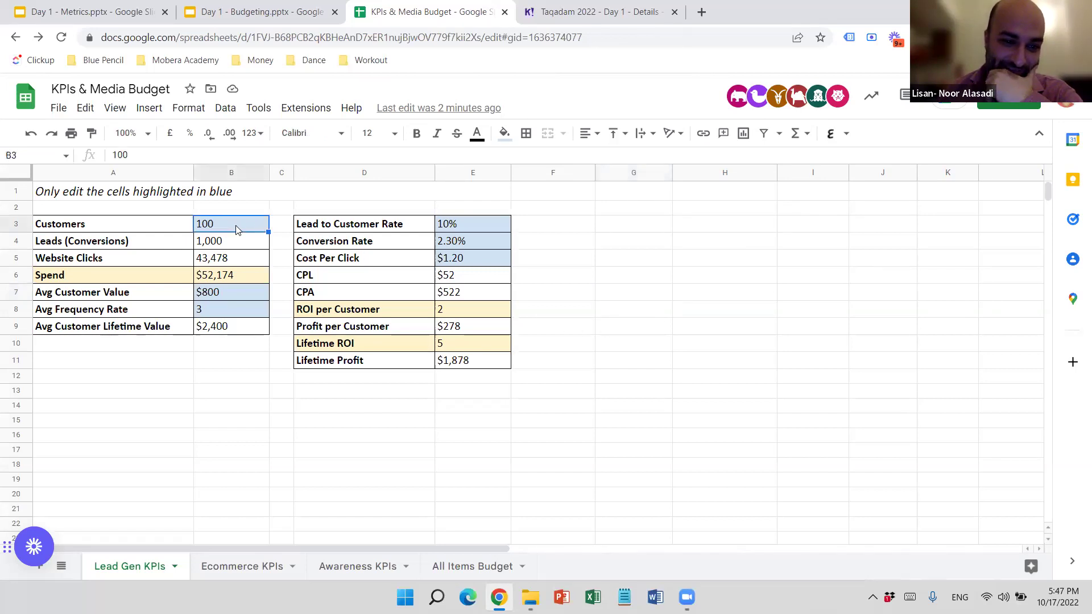
type("45")
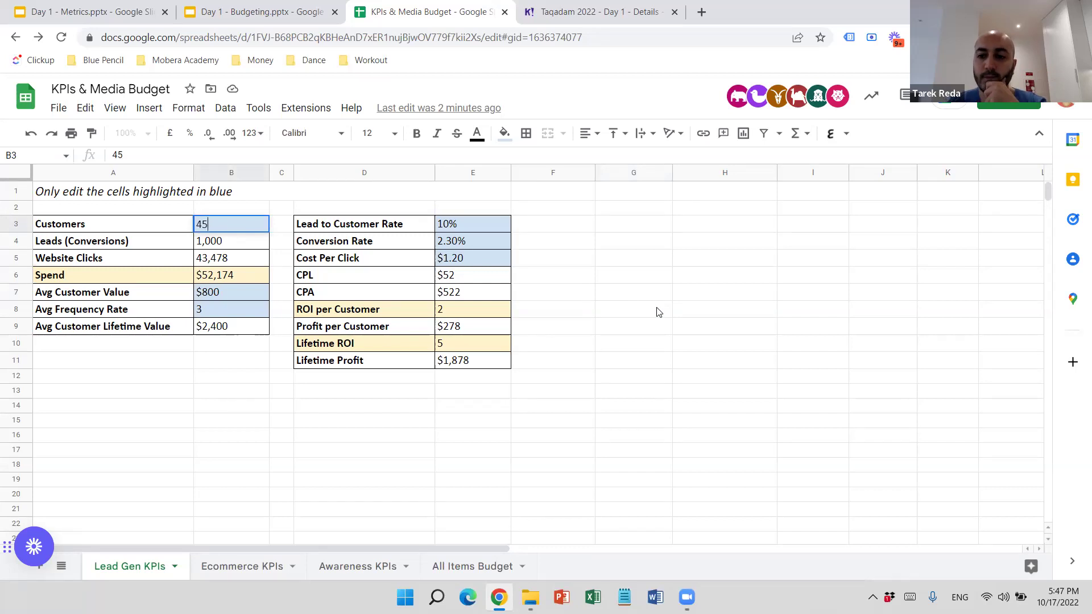
left_click(658, 312)
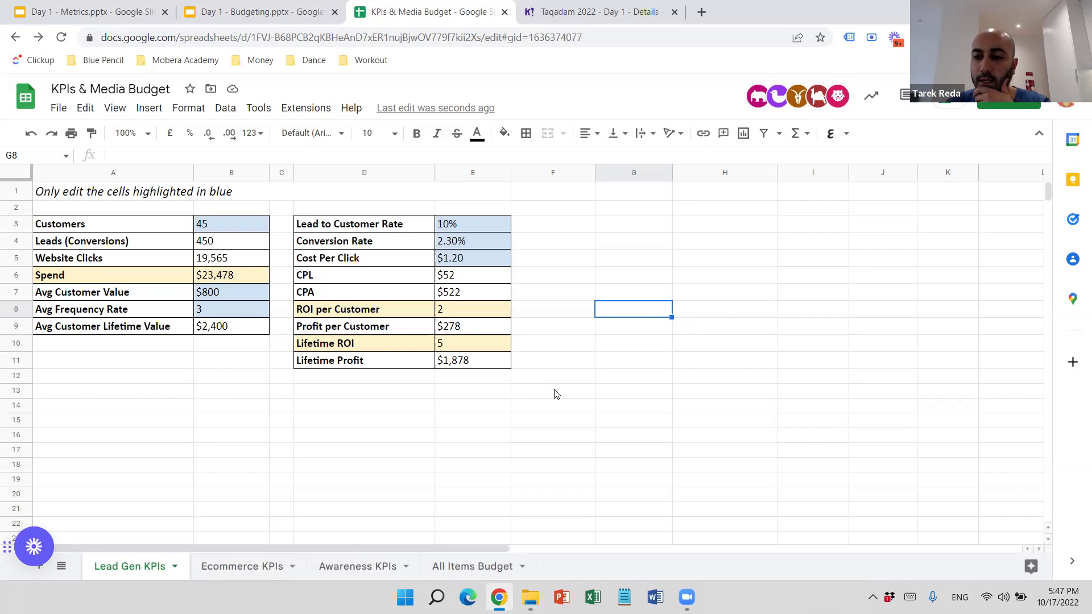
left_click(225, 294)
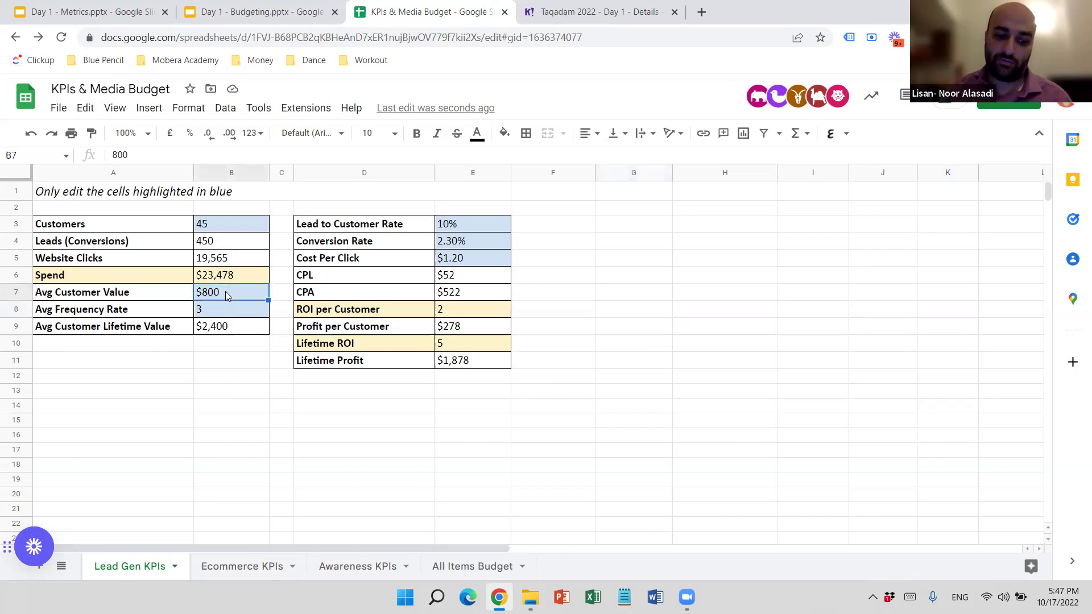
type("44")
left_click(340, 410)
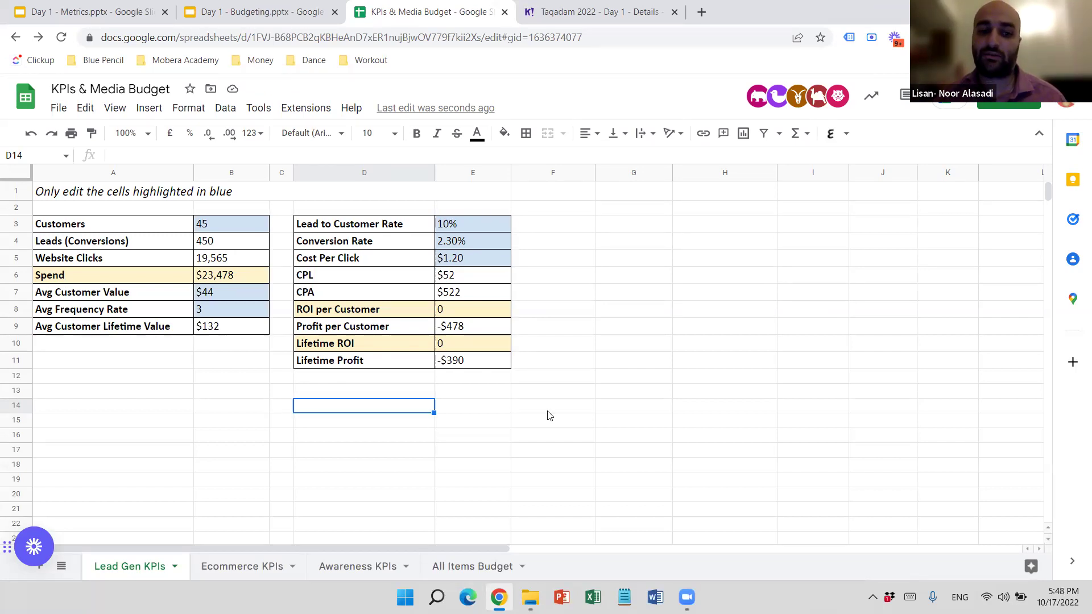
left_click(208, 310)
type("6")
left_click(316, 420)
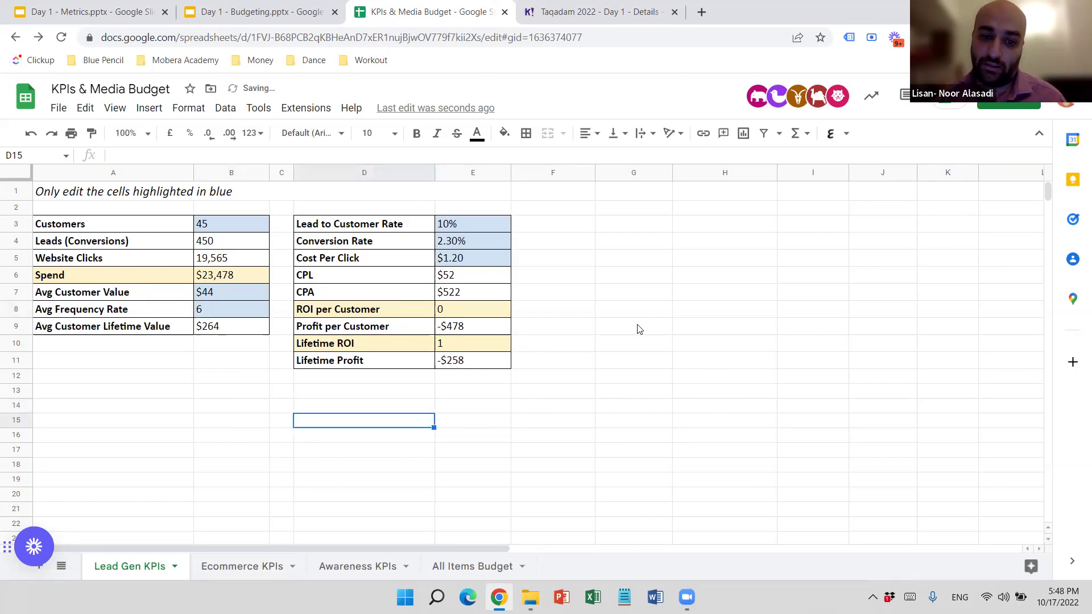
Step: Set lead-to-customer rate to 18%, conversion rate to 3% and CPC to $0.40
left_click(472, 224)
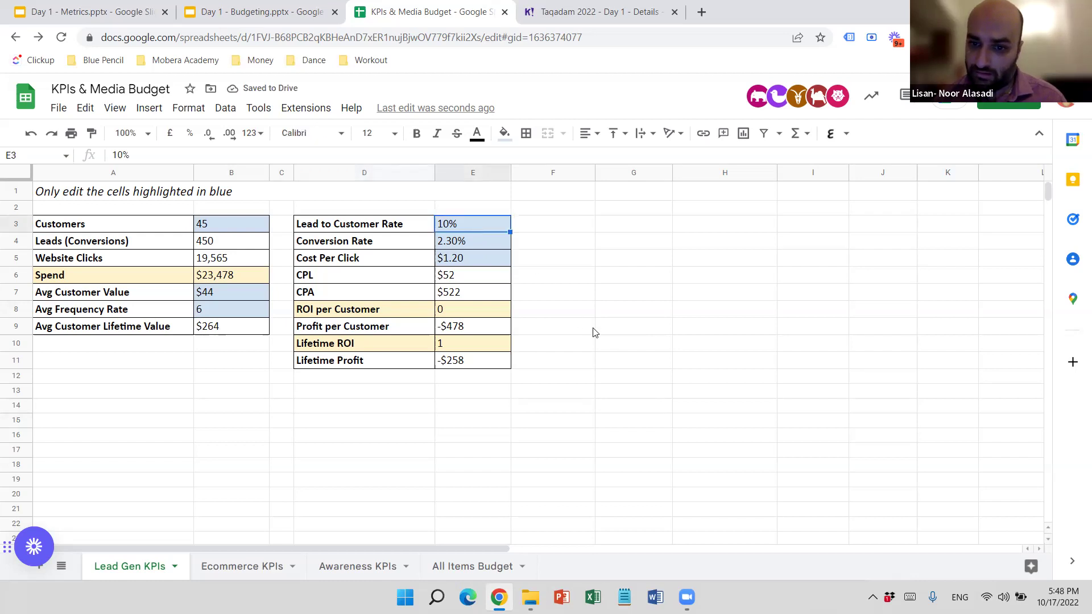
type("18")
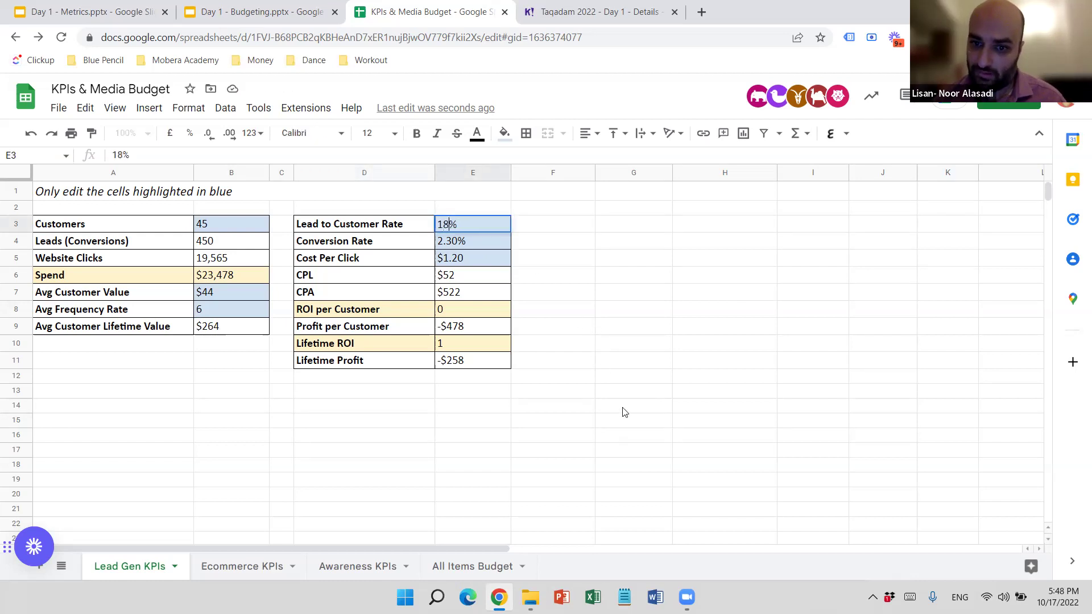
key("Return")
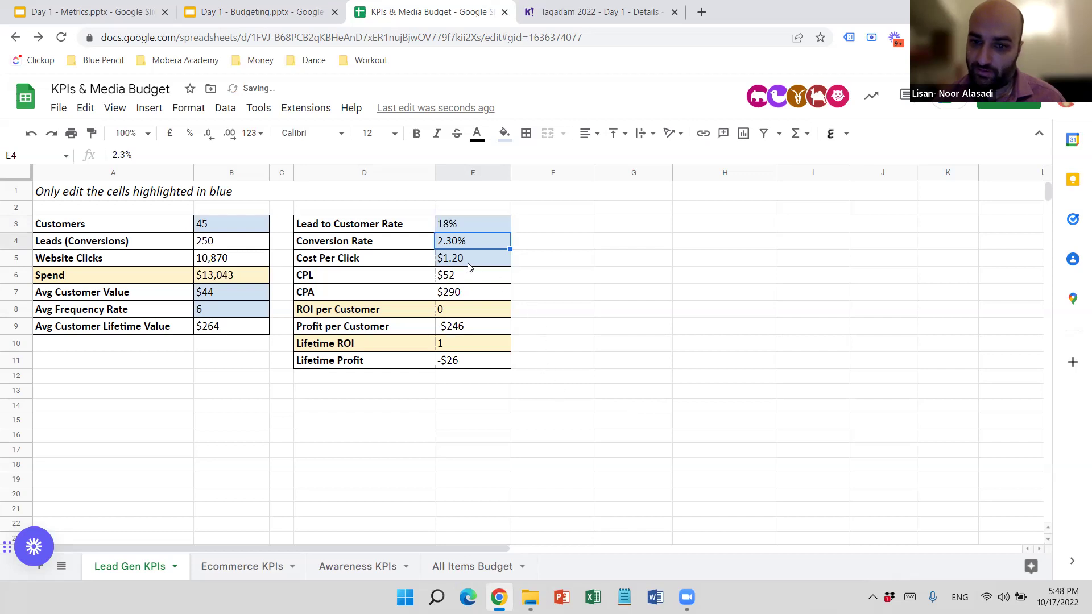
type("3")
key("Return")
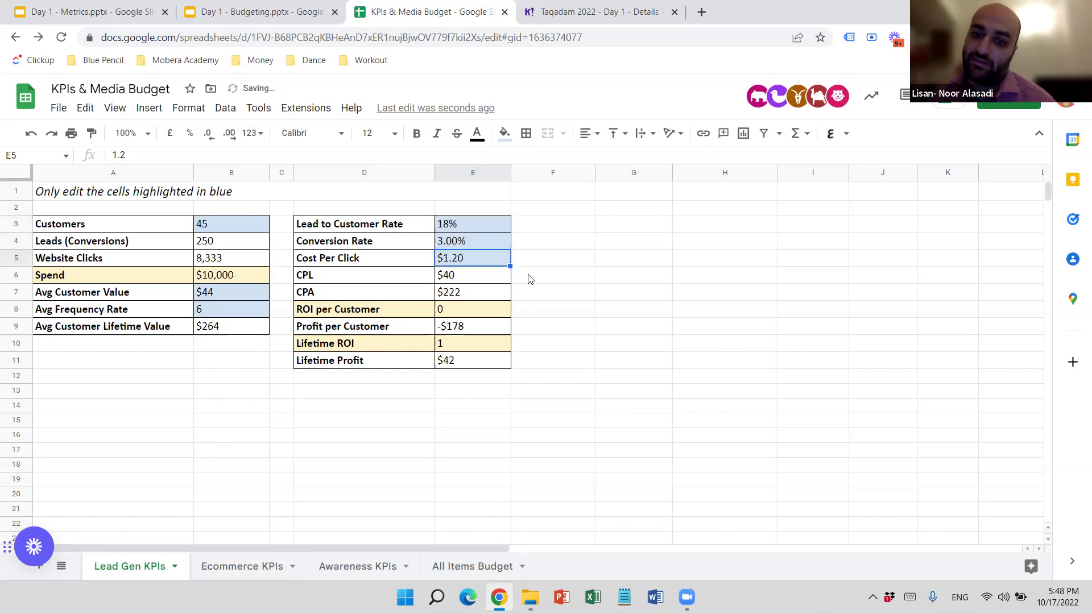
type("0.4")
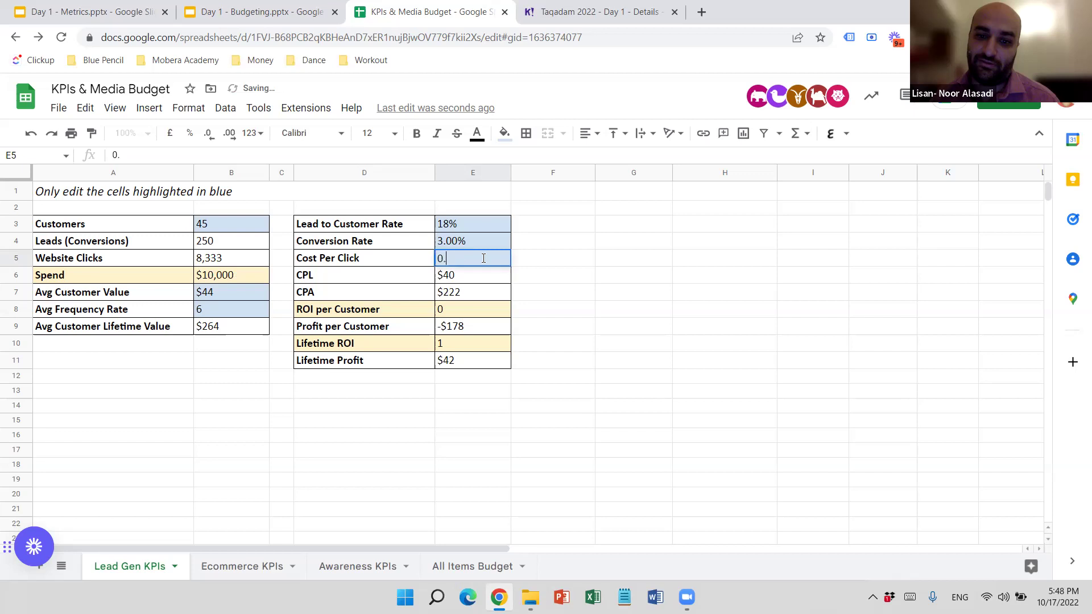
key("Return")
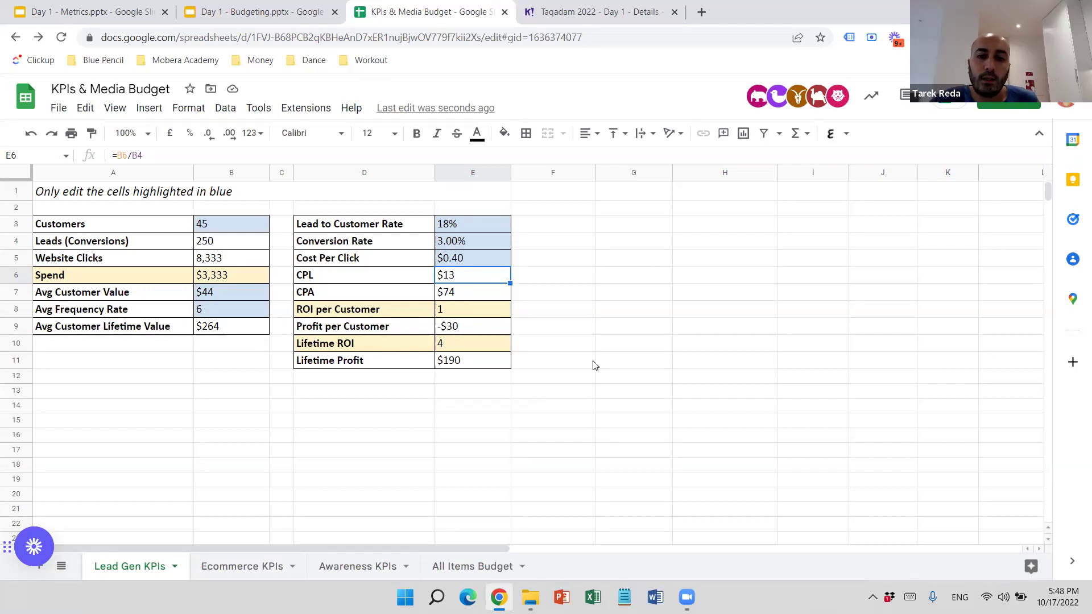
left_click(553, 329)
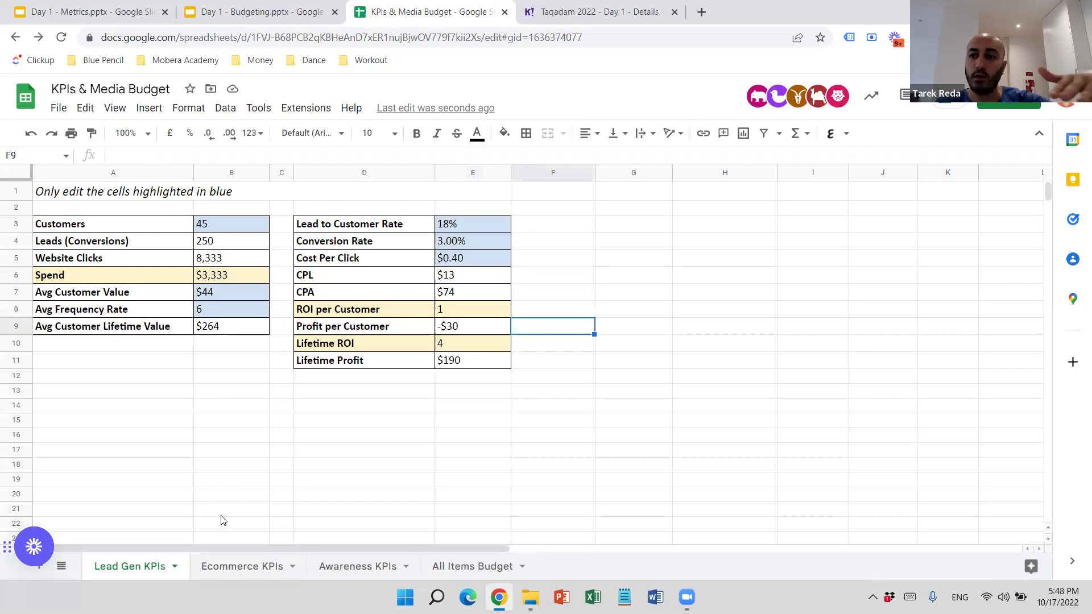
Step: Glance at the Awareness KPIs sheet and come back to Lead Gen KPIs
left_click(341, 574)
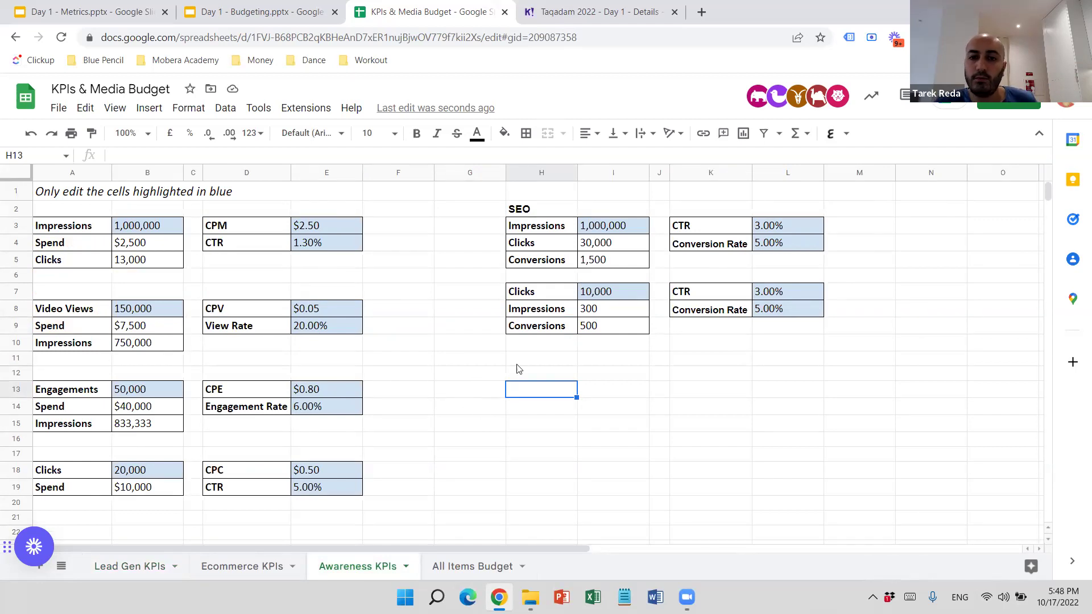
left_click(142, 566)
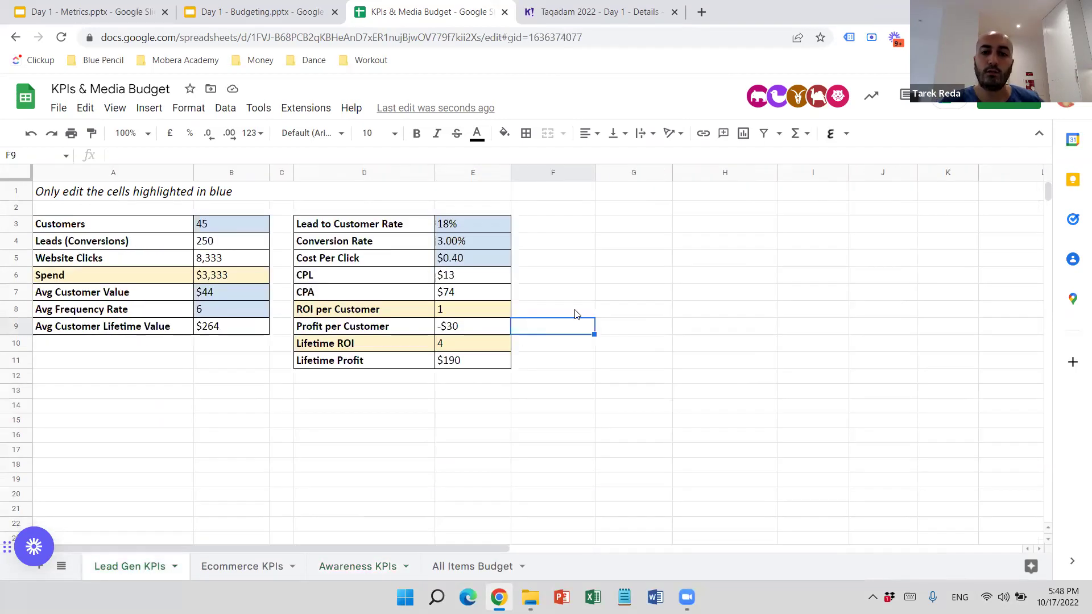
left_click(555, 313)
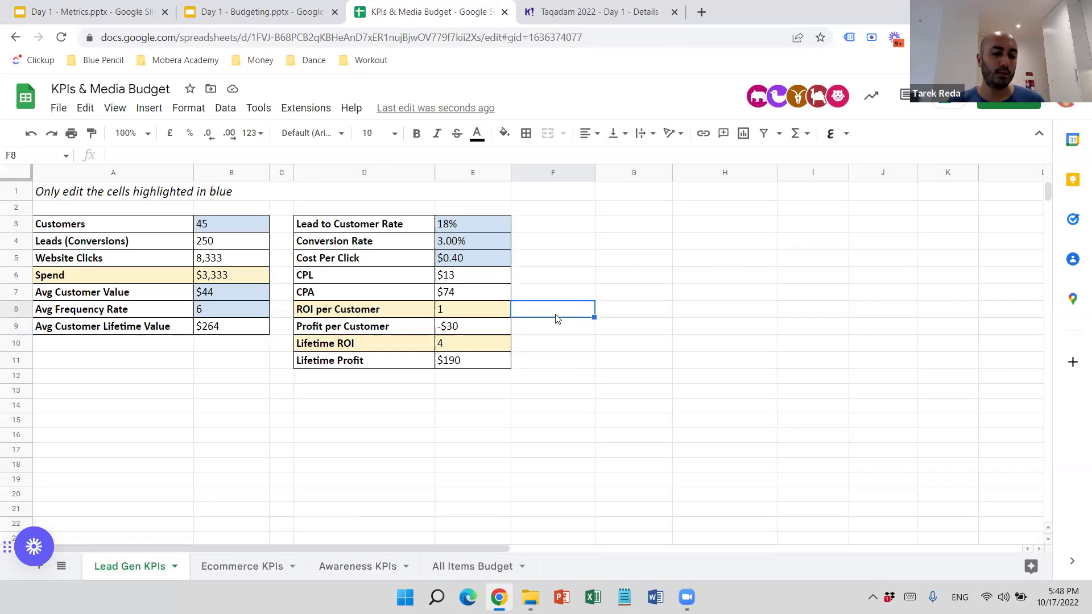